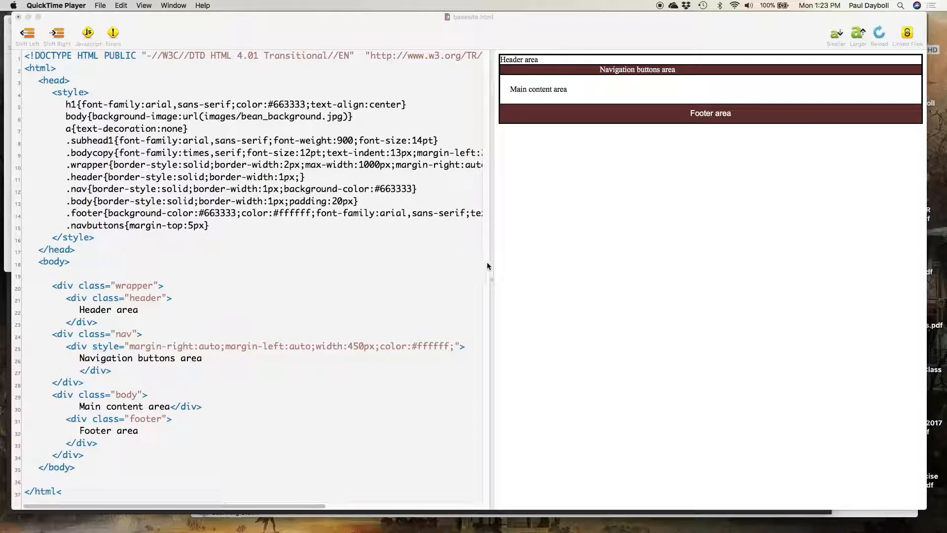
Switch to Adobe InDesign and start a new document based on the Web presets.
{"action": "left_click_drag", "start_coordinate": [493, 283], "coordinate": [511, 274]}
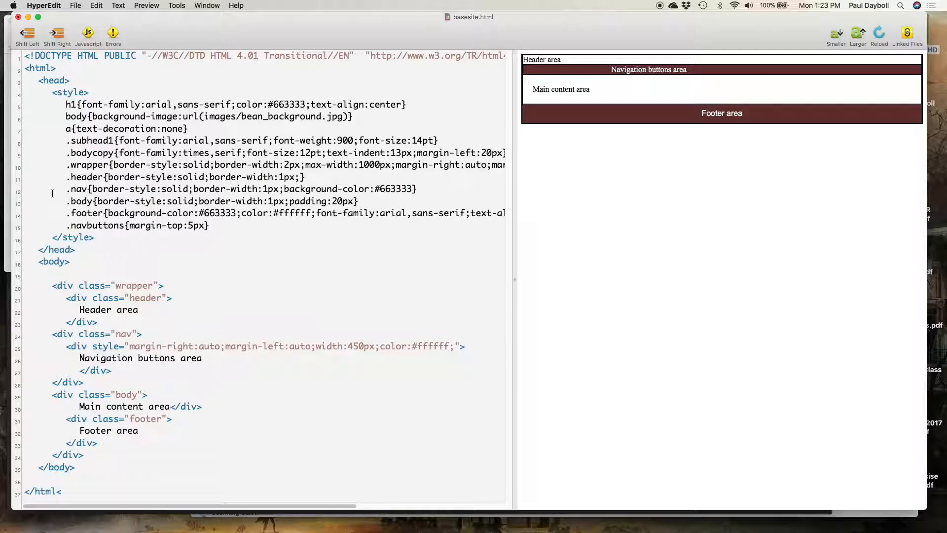
{"action": "mouse_move", "coordinate": [3, 214]}
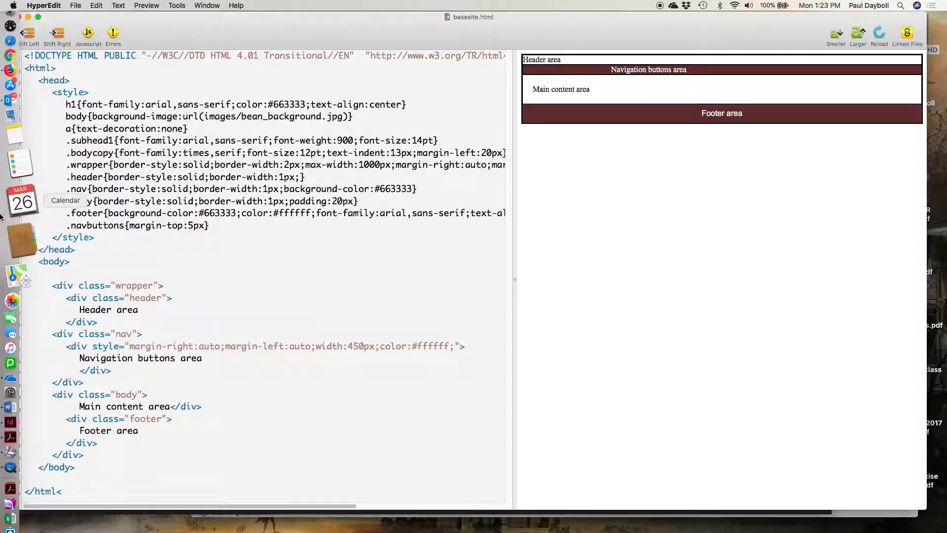
{"action": "left_click", "coordinate": [17, 378]}
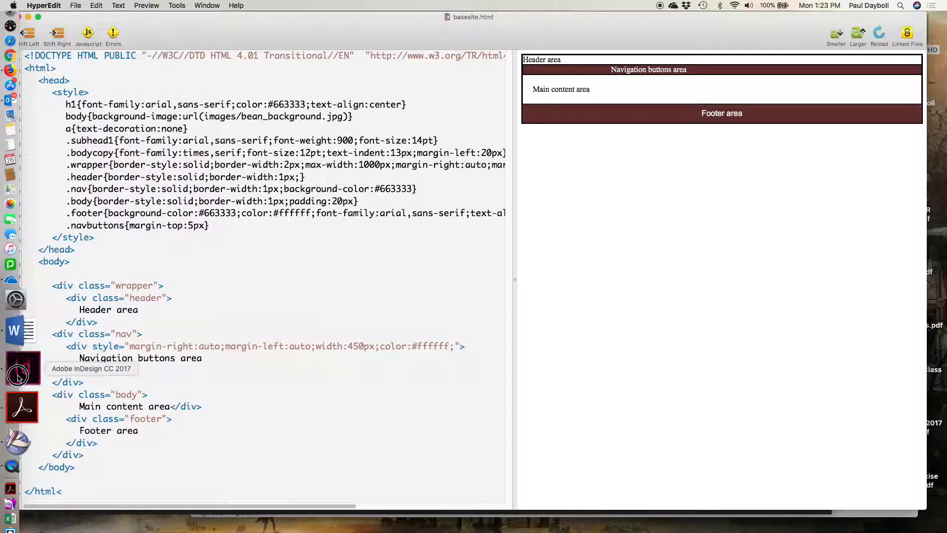
{"action": "left_click", "coordinate": [154, 130]}
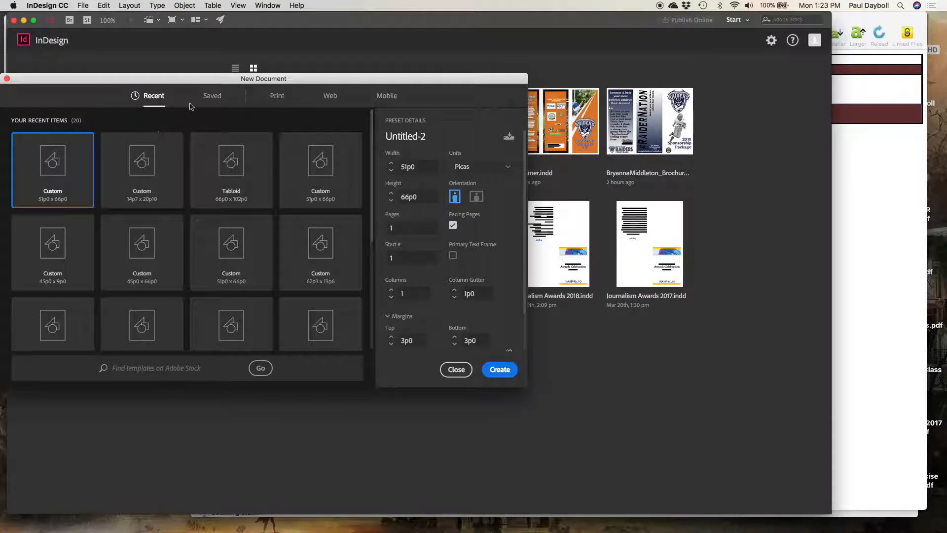
{"action": "left_click_drag", "start_coordinate": [243, 79], "coordinate": [457, 71]}
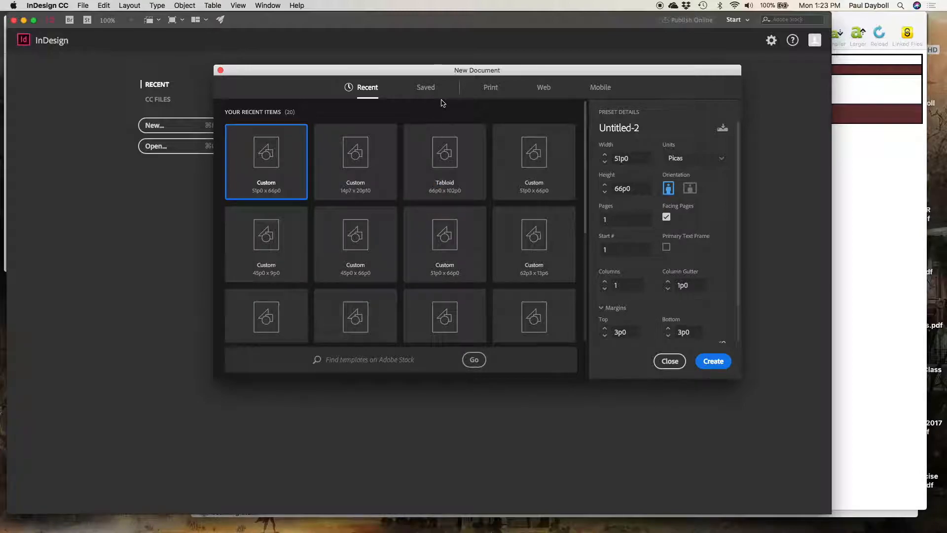
{"action": "left_click", "coordinate": [544, 88]}
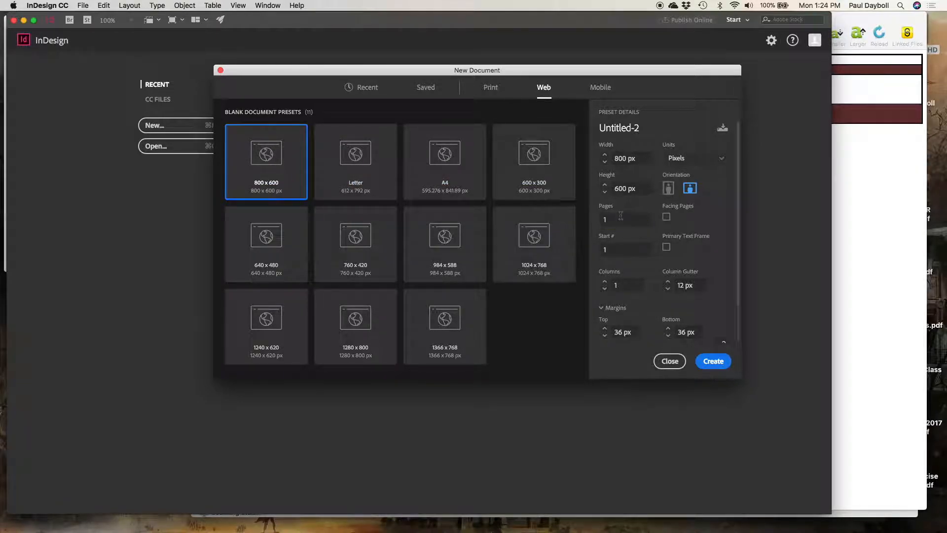
Set the new document's width to 1000 px and its height to 175 px.
{"action": "left_click", "coordinate": [642, 161]}
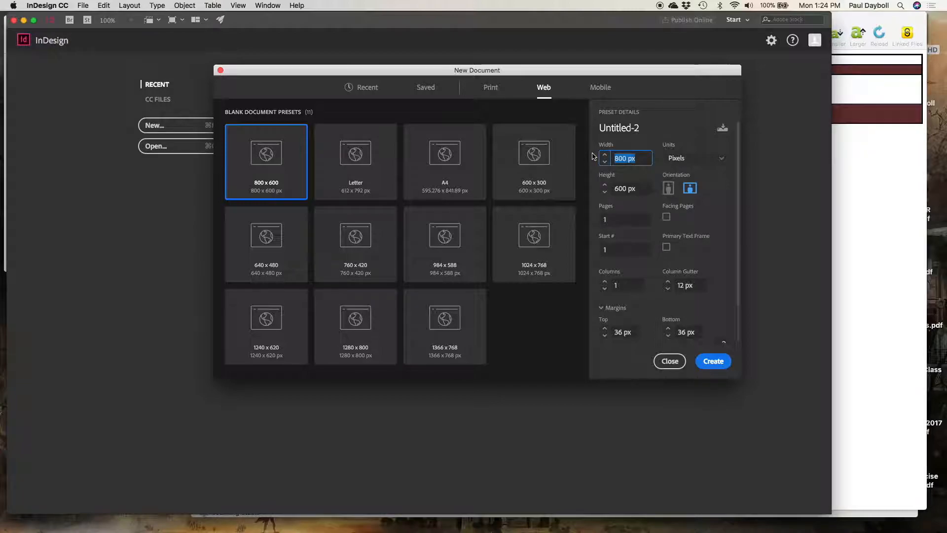
{"action": "type", "text": "1000"}
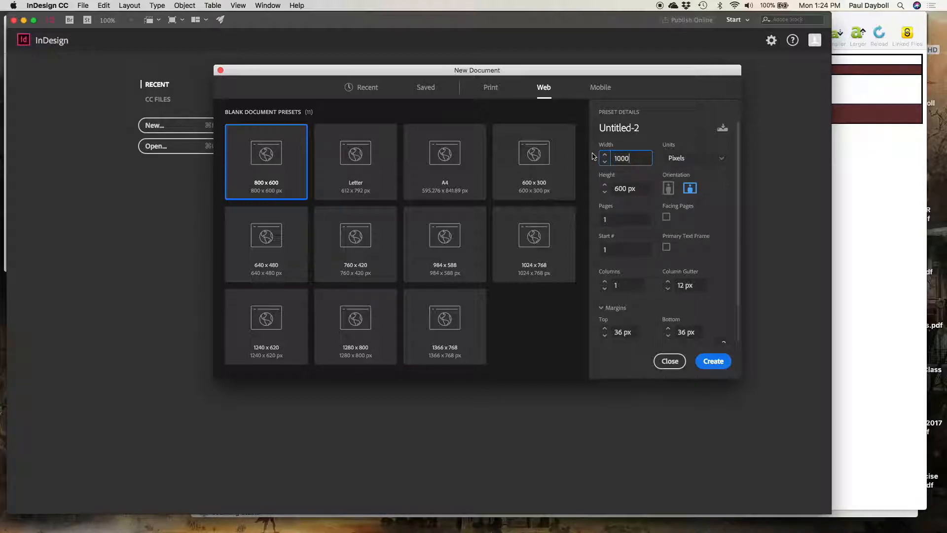
{"action": "left_click", "coordinate": [629, 189]}
{"action": "type", "text": "175"}
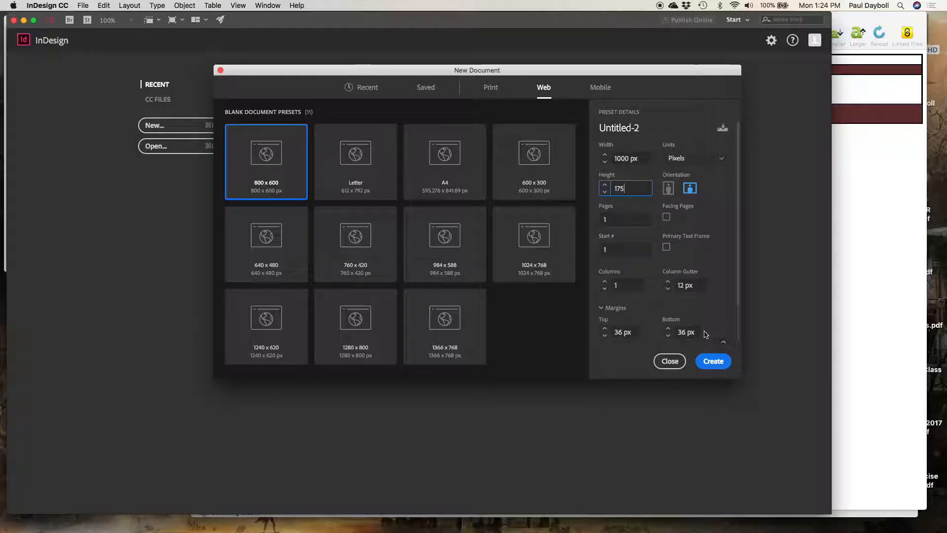
Set all page margins to 0 px and create the document.
{"action": "left_click", "coordinate": [622, 332]}
{"action": "type", "text": "0"}
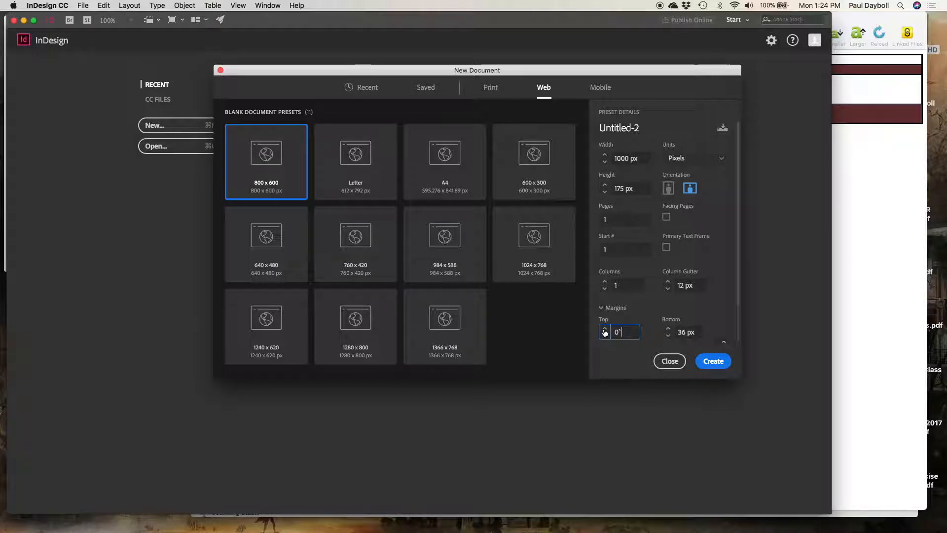
{"action": "key", "text": "Tab"}
{"action": "type", "text": "0"}
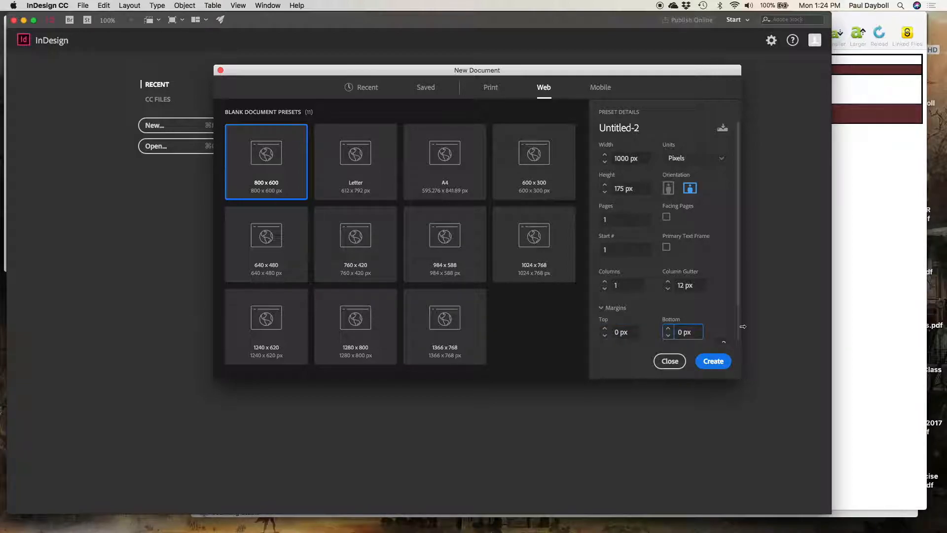
{"action": "scroll", "coordinate": [738, 327], "scroll_direction": "down", "scroll_amount": 2}
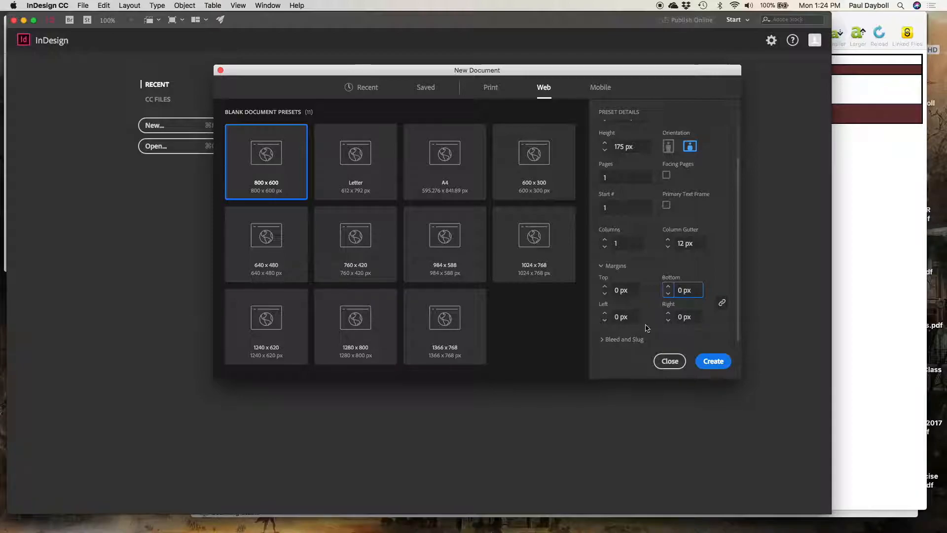
{"action": "left_click", "coordinate": [715, 363]}
{"action": "left_click", "coordinate": [716, 364]}
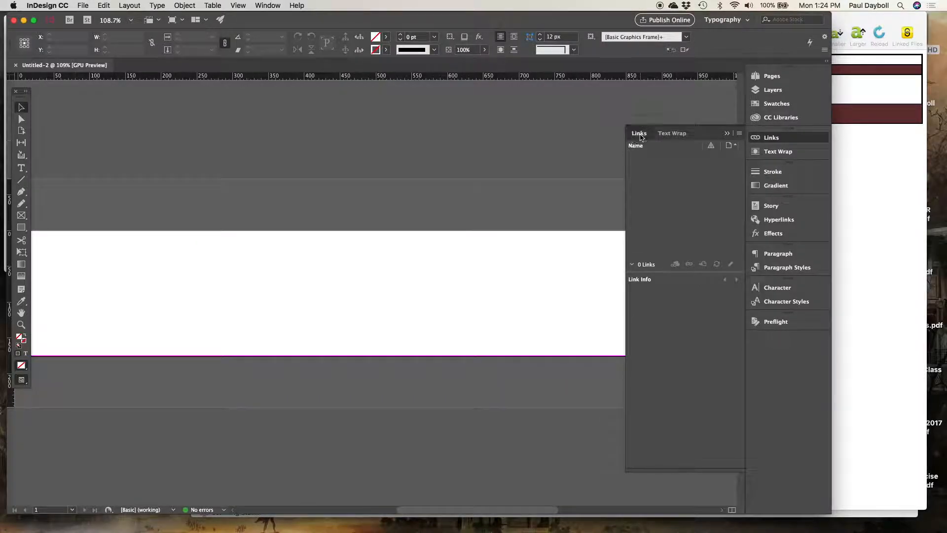
Collapse the Links panel and widen the document window to the full screen width.
{"action": "left_click", "coordinate": [637, 133]}
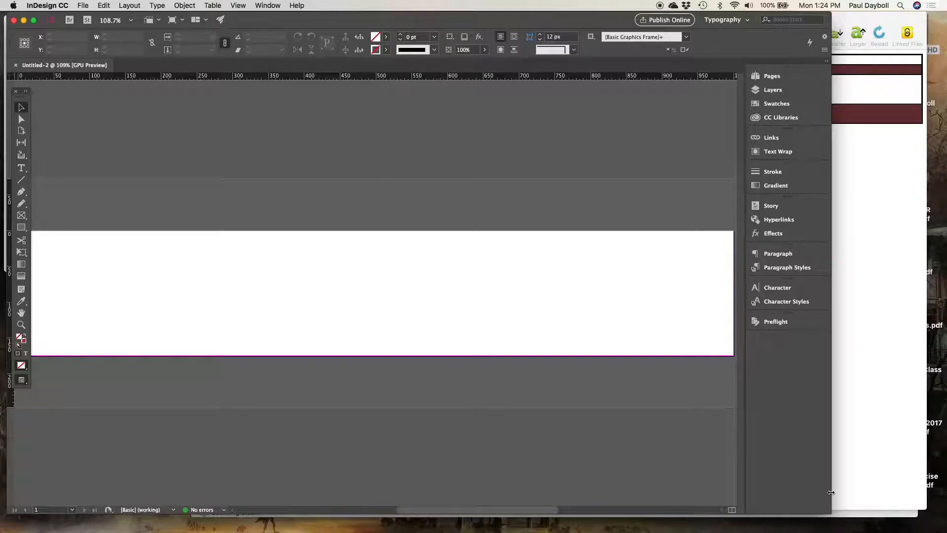
{"action": "double_click", "coordinate": [831, 492]}
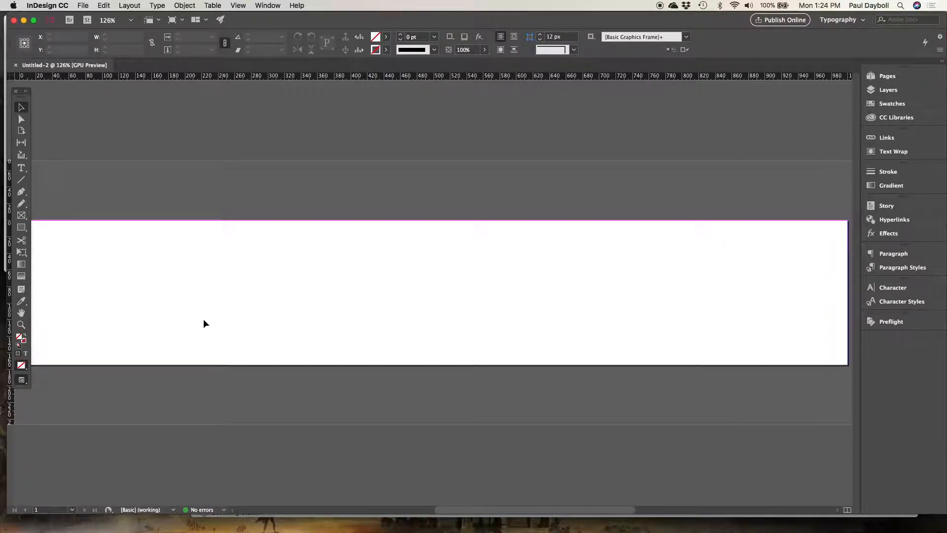
Switch to Firefox and filter the forest image results to those labeled for reuse.
{"action": "mouse_move", "coordinate": [3, 195]}
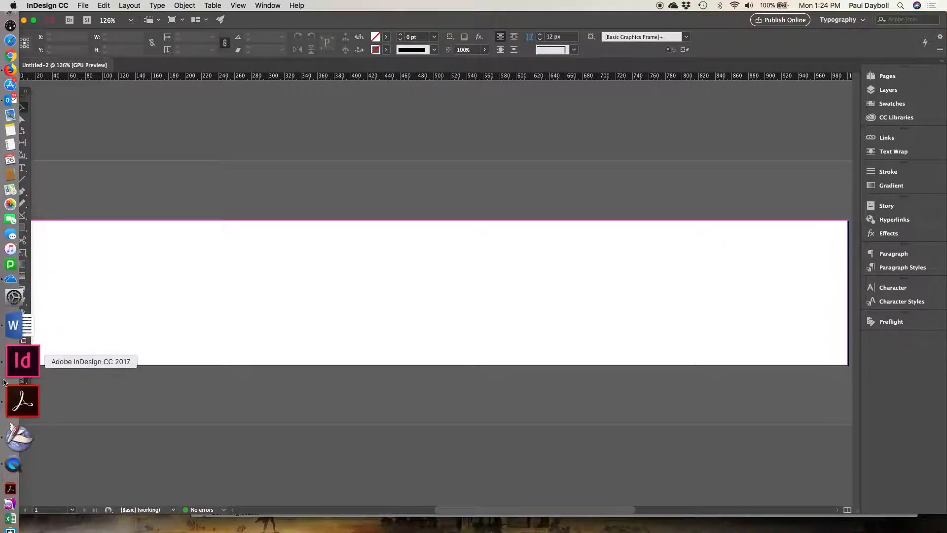
{"action": "left_click", "coordinate": [13, 111]}
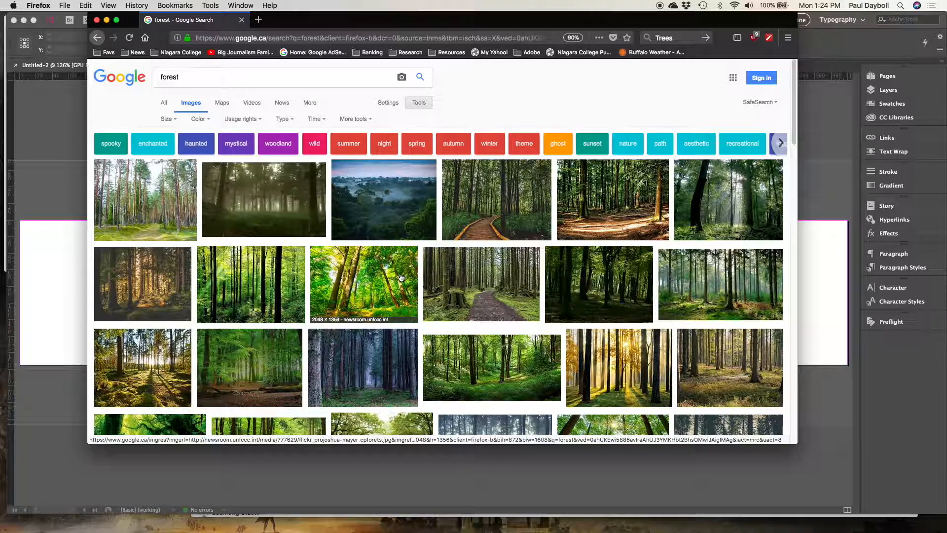
{"action": "scroll", "coordinate": [438, 307], "scroll_direction": "down", "scroll_amount": 5}
{"action": "scroll", "coordinate": [438, 307], "scroll_direction": "up", "scroll_amount": 5}
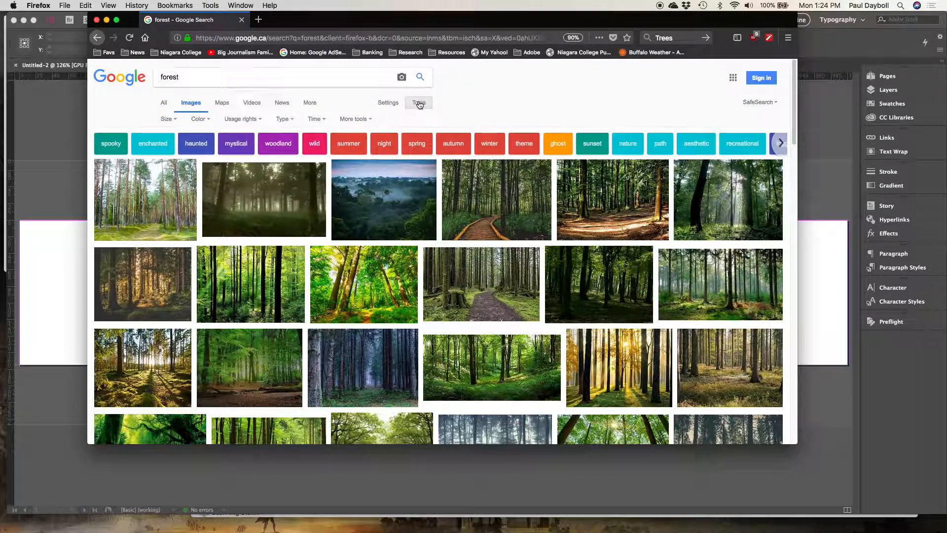
{"action": "left_click", "coordinate": [418, 104]}
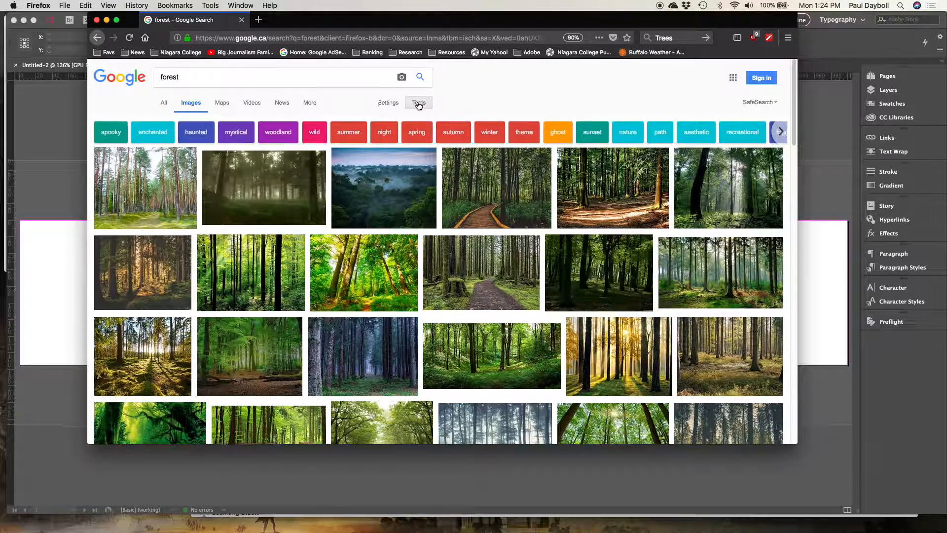
{"action": "left_click", "coordinate": [418, 104]}
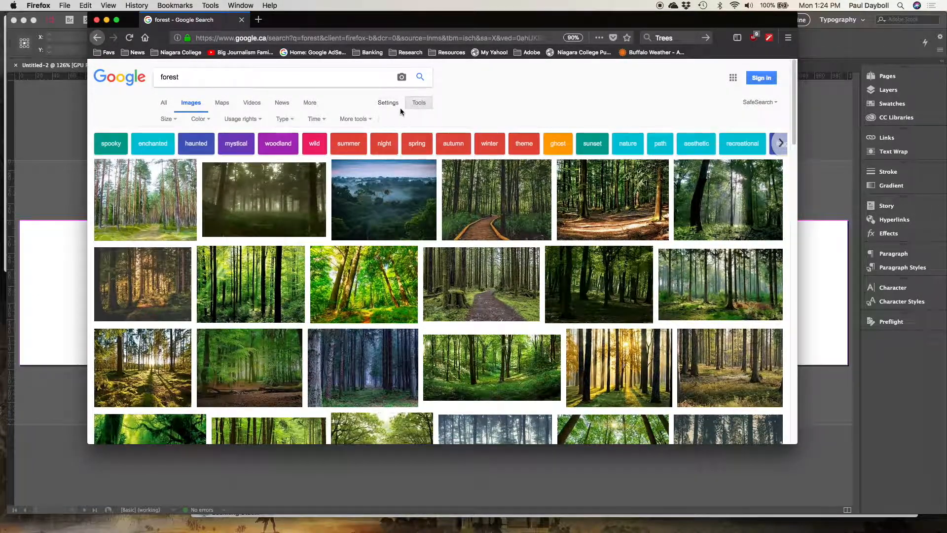
{"action": "left_click", "coordinate": [247, 119]}
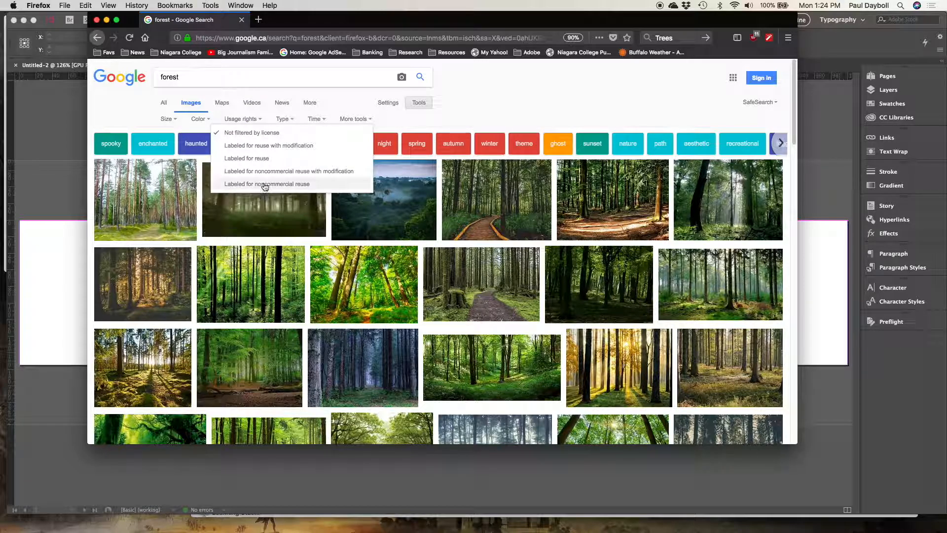
{"action": "left_click", "coordinate": [257, 158]}
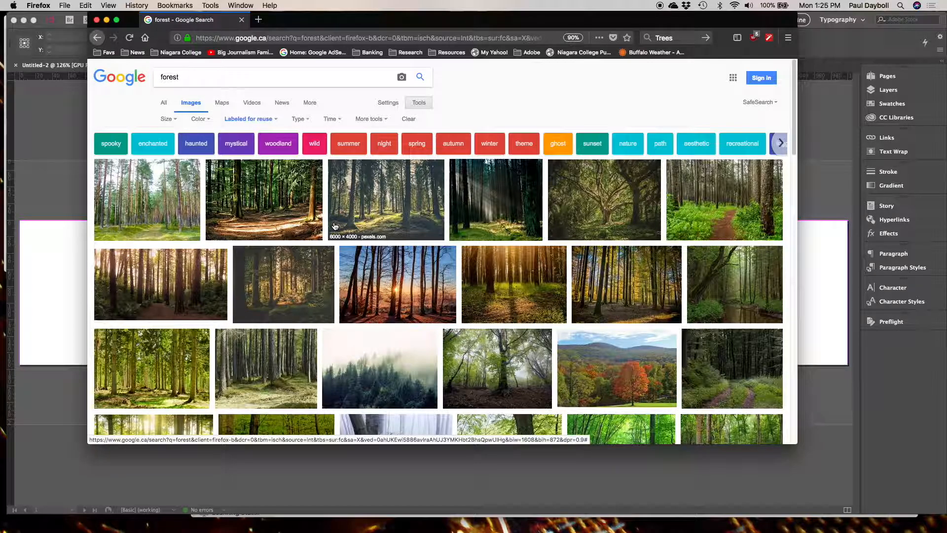
Set the size filter of the forest image results to Large.
{"action": "left_click", "coordinate": [166, 119]}
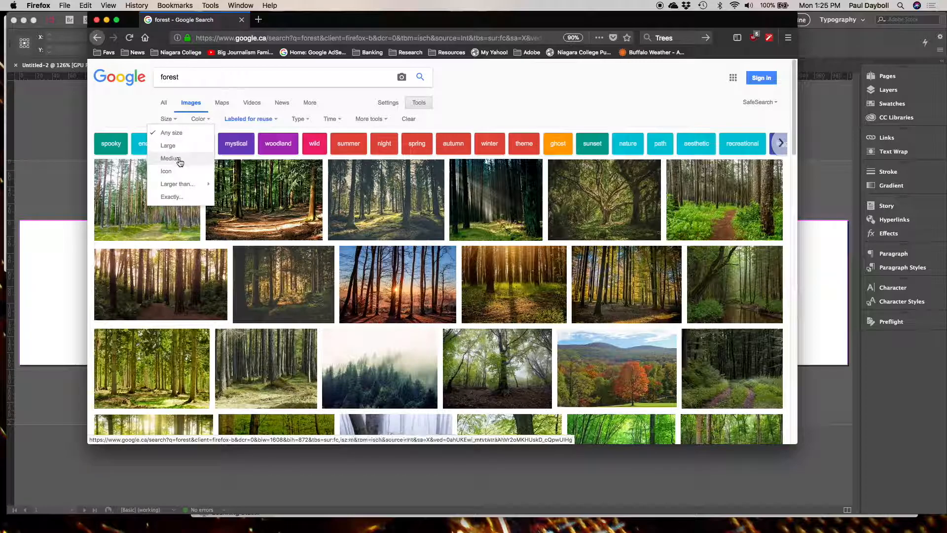
{"action": "left_click", "coordinate": [179, 161]}
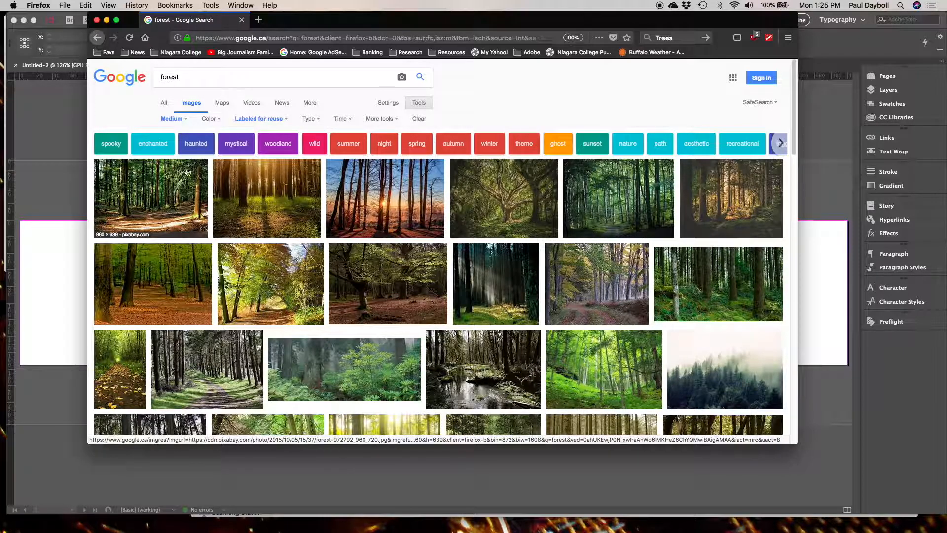
{"action": "left_click", "coordinate": [178, 121]}
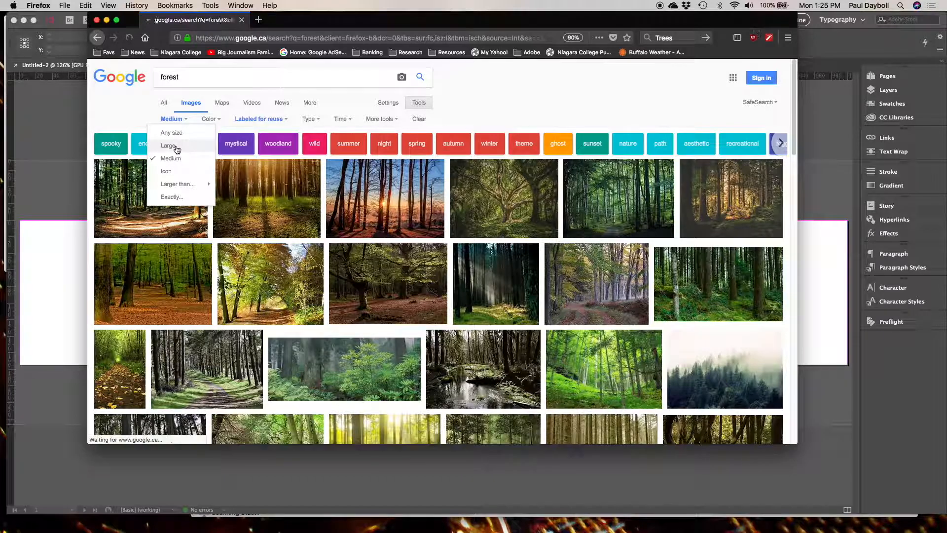
{"action": "left_click", "coordinate": [174, 144]}
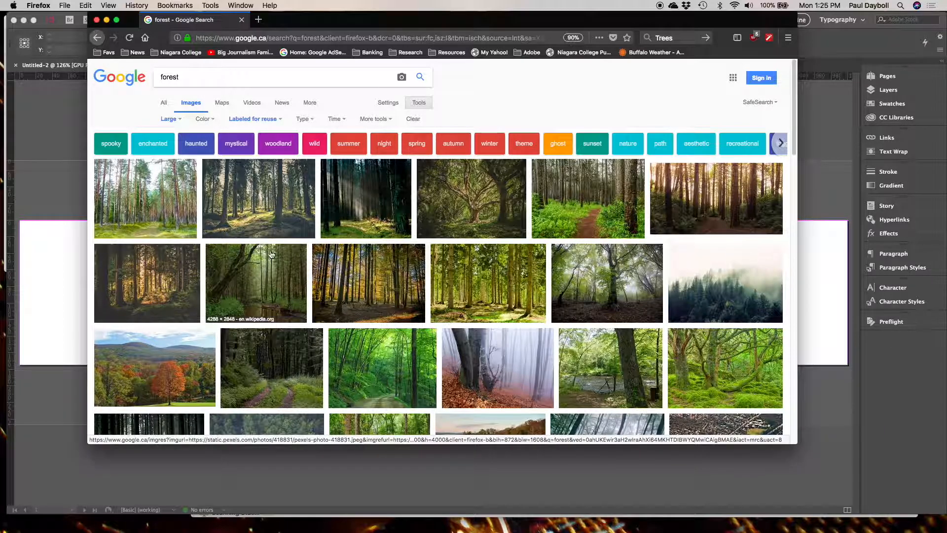
Find the Black Rock Forest autumn landscape among the results and view the image at full resolution.
{"action": "scroll", "coordinate": [358, 278], "scroll_direction": "down", "scroll_amount": 2}
{"action": "scroll", "coordinate": [358, 278], "scroll_direction": "down", "scroll_amount": 4}
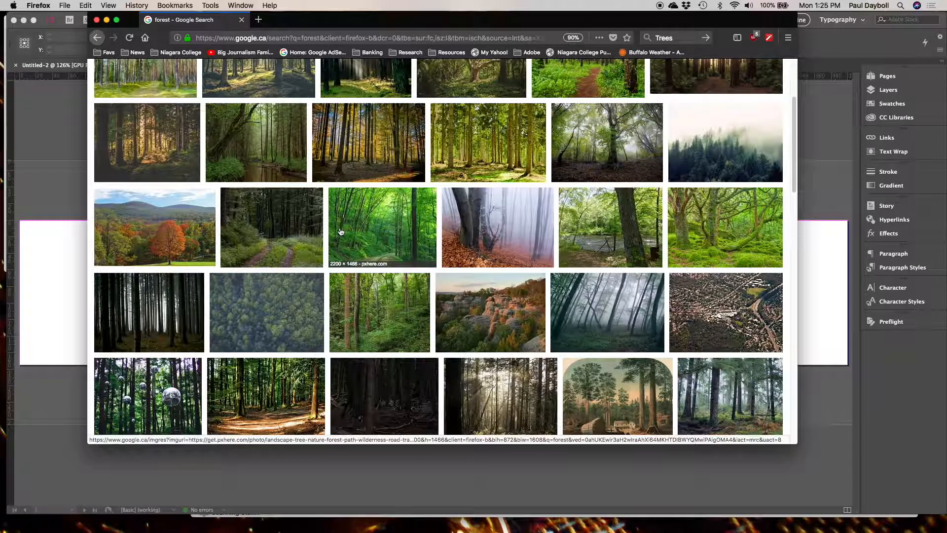
{"action": "left_click", "coordinate": [192, 236]}
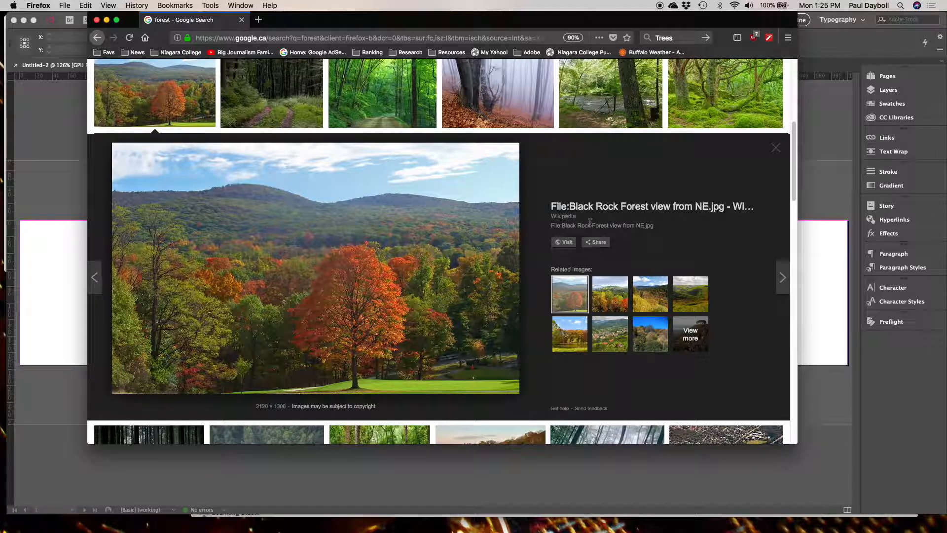
{"action": "right_click", "coordinate": [494, 246]}
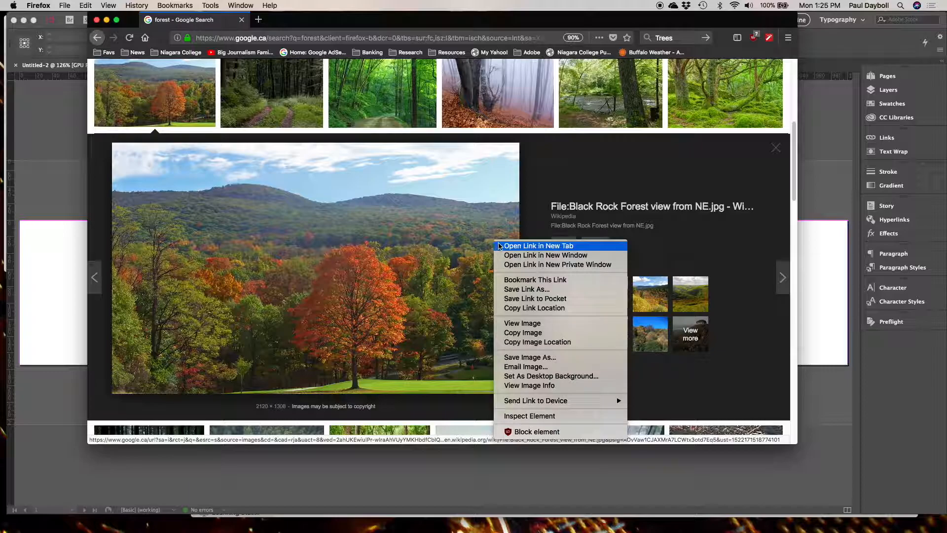
{"action": "left_click", "coordinate": [462, 295]}
{"action": "right_click", "coordinate": [484, 286]}
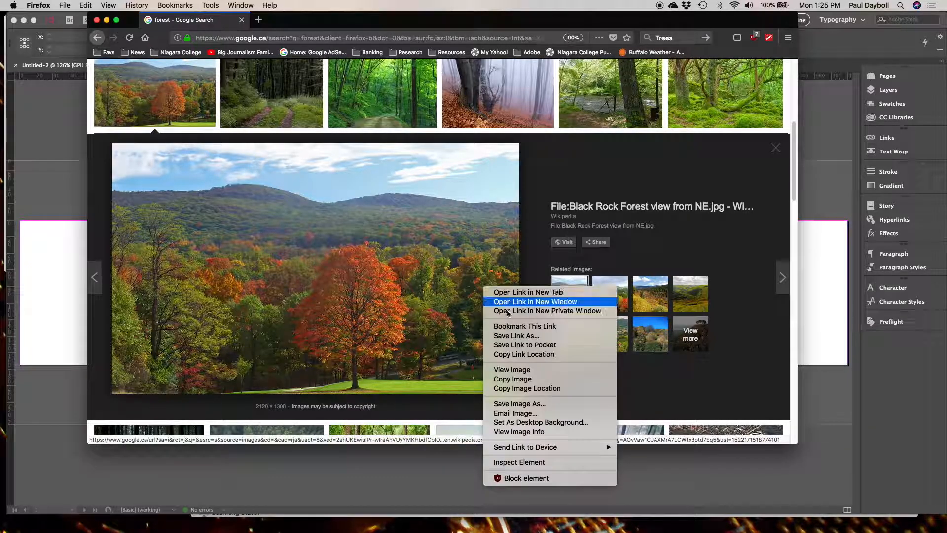
{"action": "left_click", "coordinate": [527, 369]}
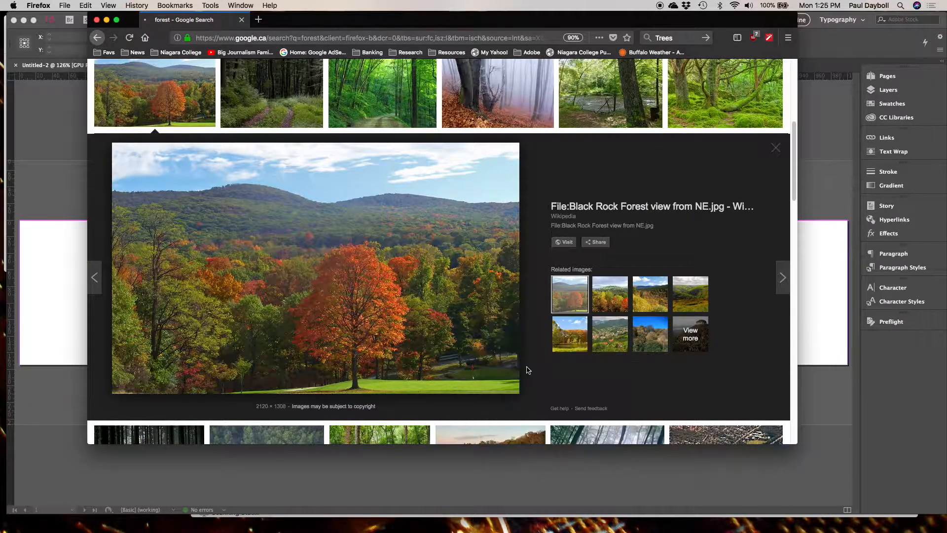
Save the full-resolution image as Black_Rock_Forest_view_from_NE.jpg in the Website Top folder on the Desktop.
{"action": "right_click", "coordinate": [496, 289]}
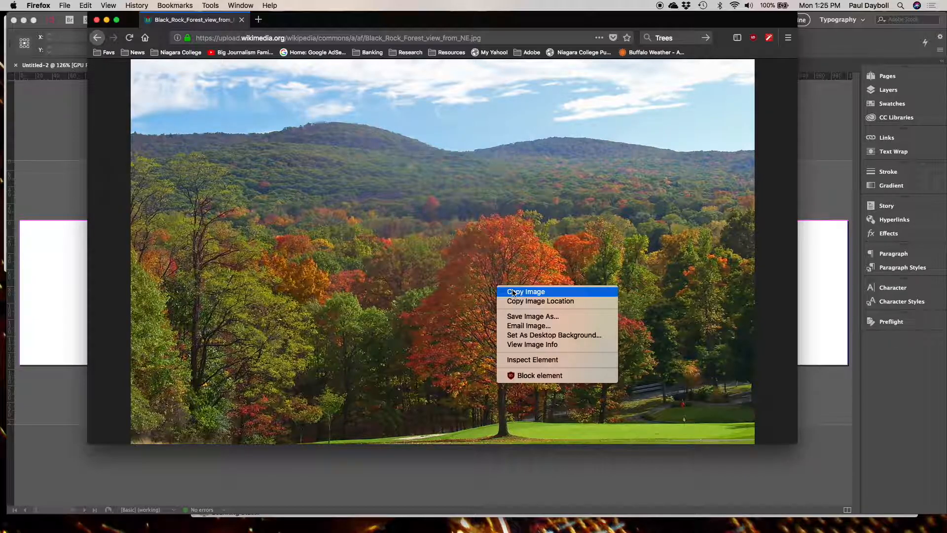
{"action": "left_click", "coordinate": [522, 320]}
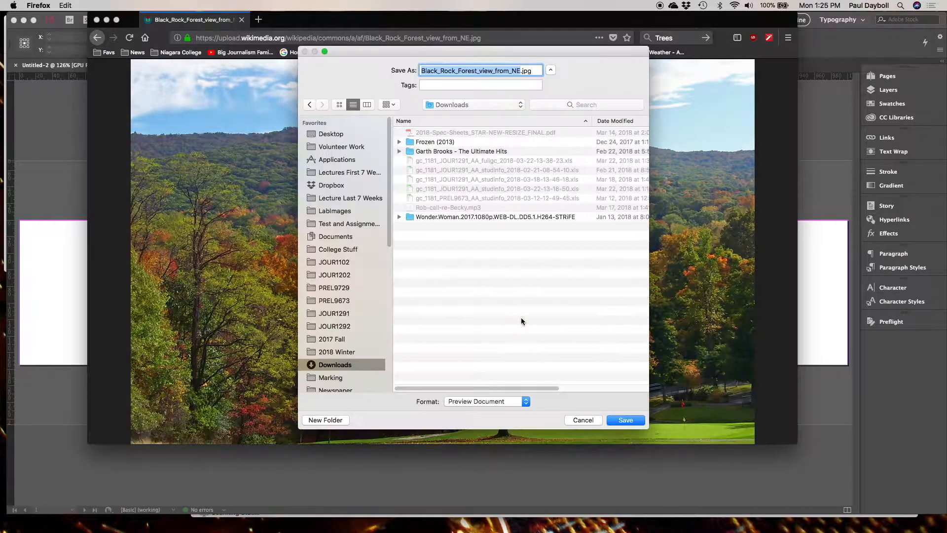
{"action": "left_click", "coordinate": [339, 138]}
{"action": "scroll", "coordinate": [442, 284], "scroll_direction": "down", "scroll_amount": 5}
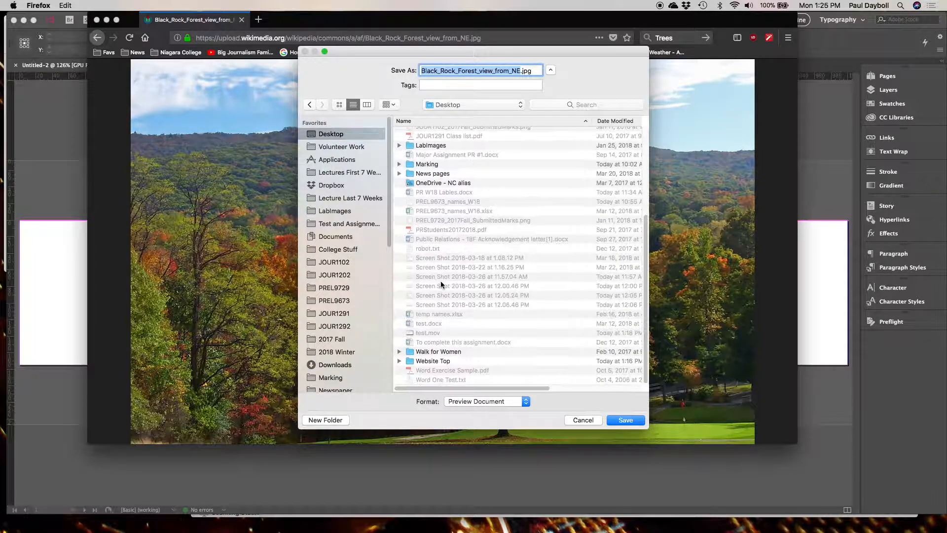
{"action": "double_click", "coordinate": [449, 360]}
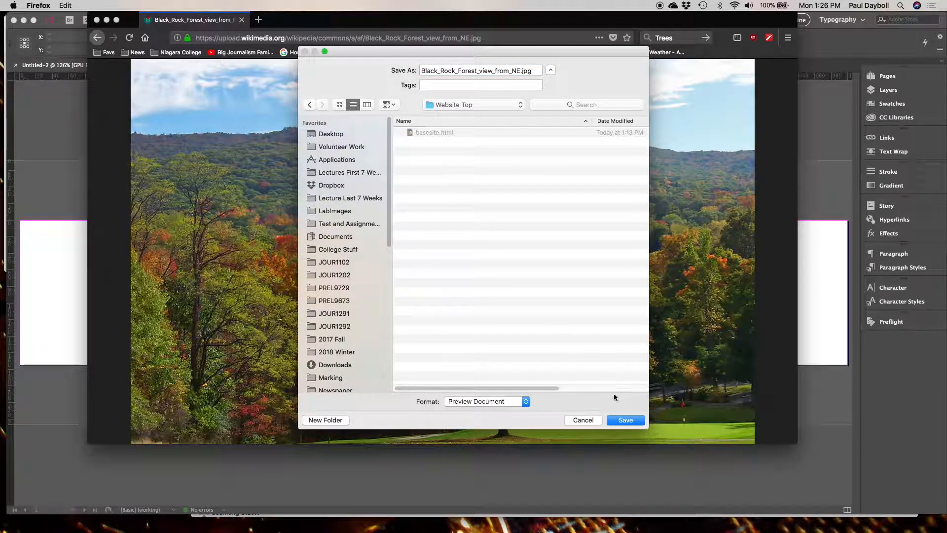
{"action": "left_click", "coordinate": [624, 419]}
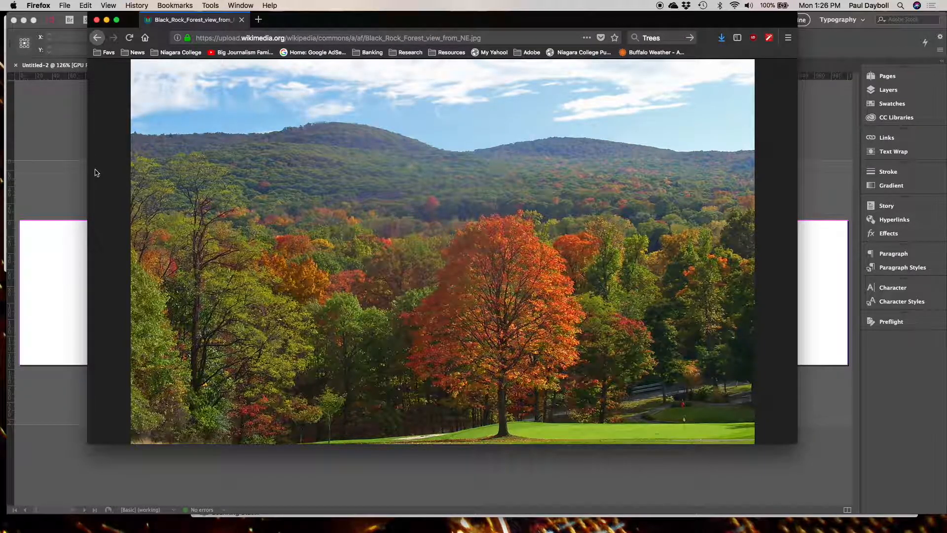
Quit Firefox and open Black_Rock_Forest_view_from_NE.jpg from the Website Top folder in Preview.
{"action": "left_click", "coordinate": [39, 6]}
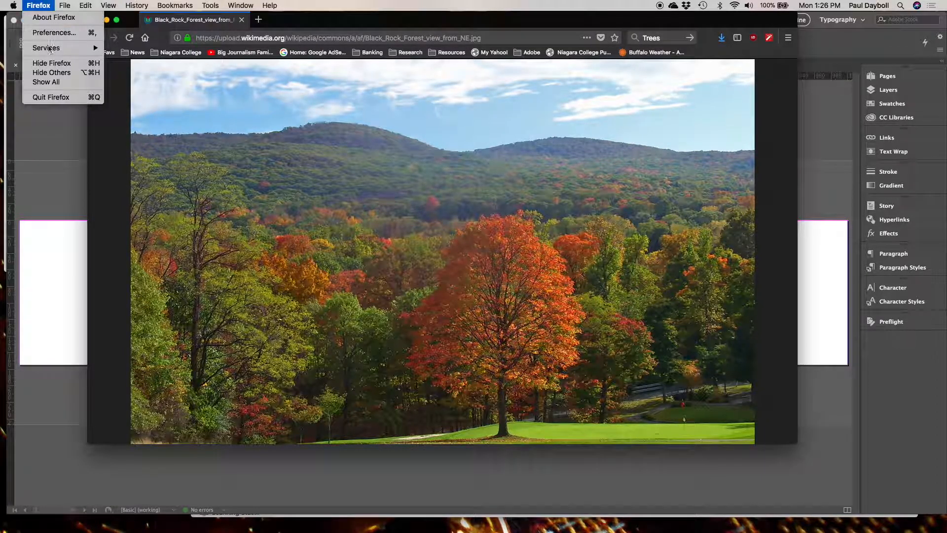
{"action": "left_click", "coordinate": [54, 96]}
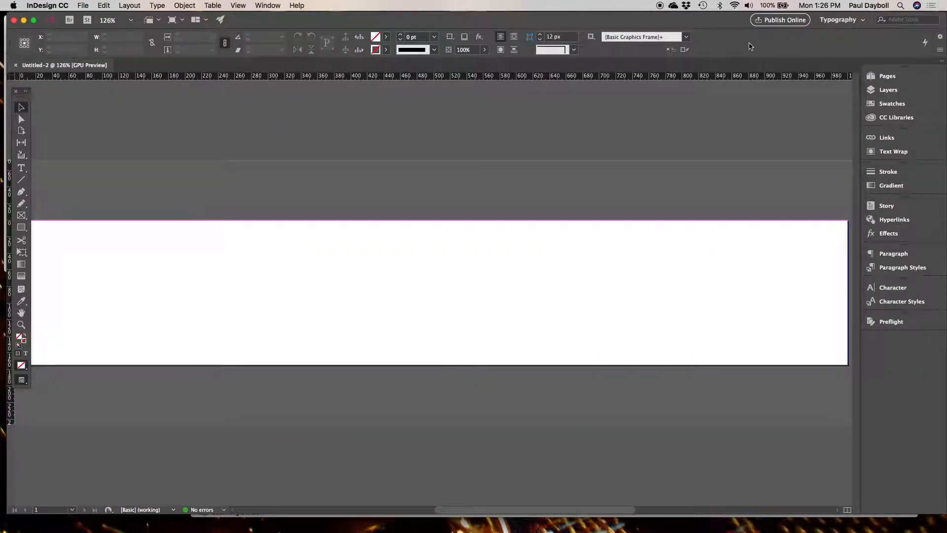
{"action": "key", "text": "ctrl+Up"}
{"action": "key", "text": "ctrl+Up"}
{"action": "key", "text": "ctrl+Up"}
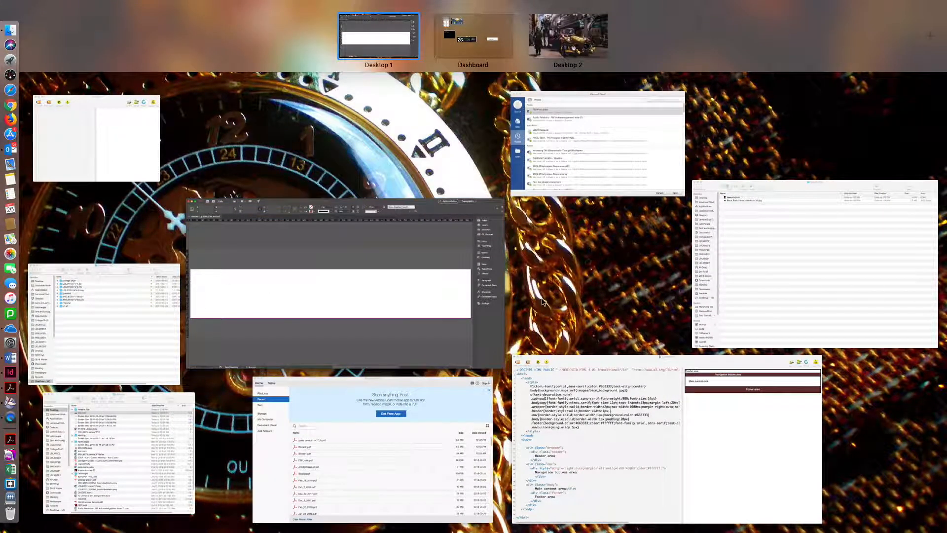
{"action": "left_click", "coordinate": [846, 295]}
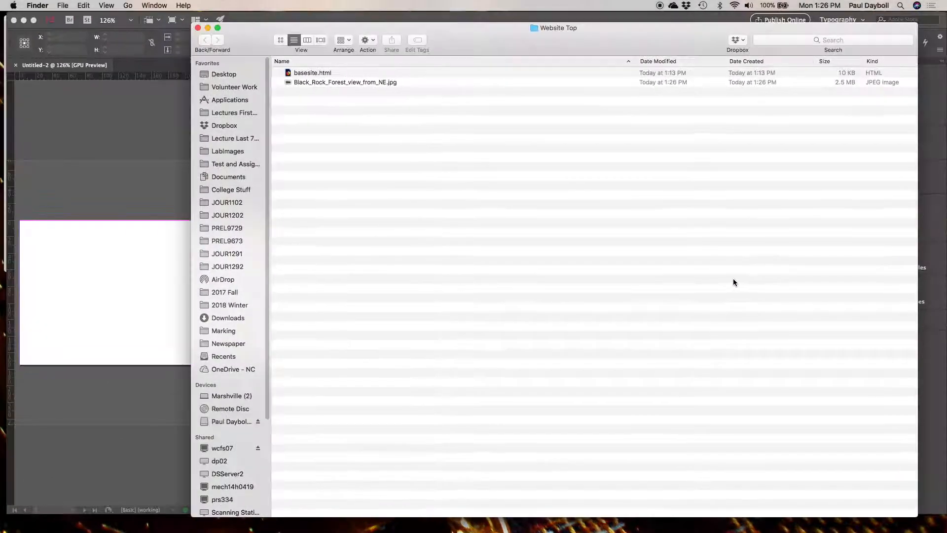
{"action": "double_click", "coordinate": [369, 81]}
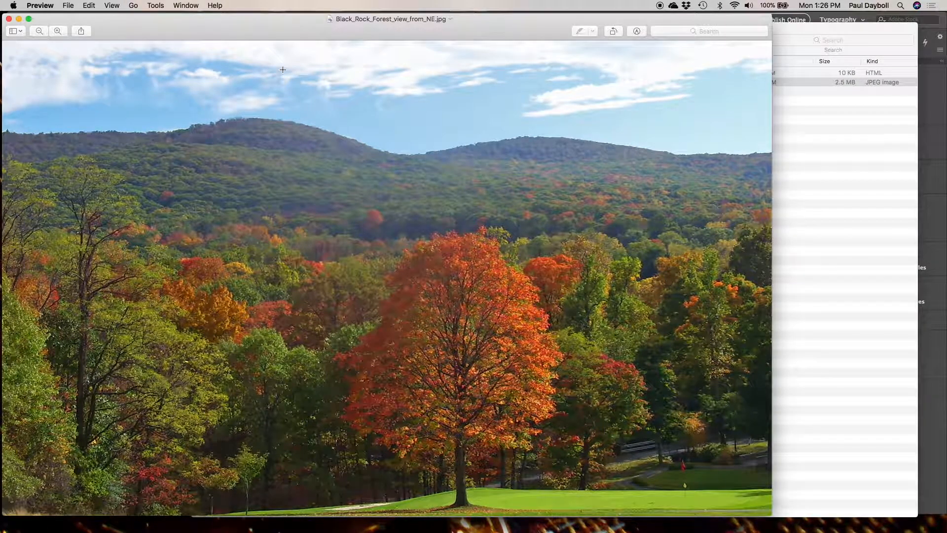
Adjust the forest photo's color by slightly raising its exposure, contrast and saturation.
{"action": "left_click", "coordinate": [151, 3]}
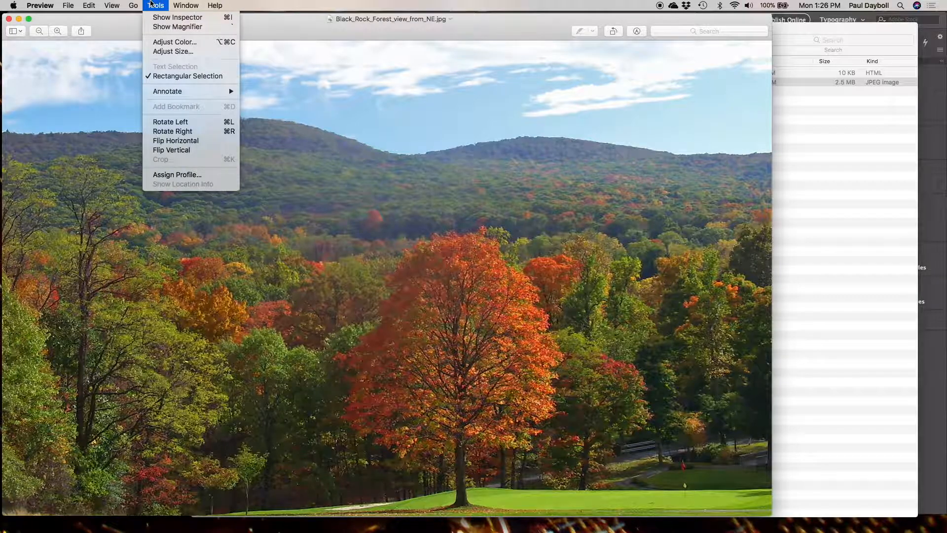
{"action": "left_click", "coordinate": [169, 40]}
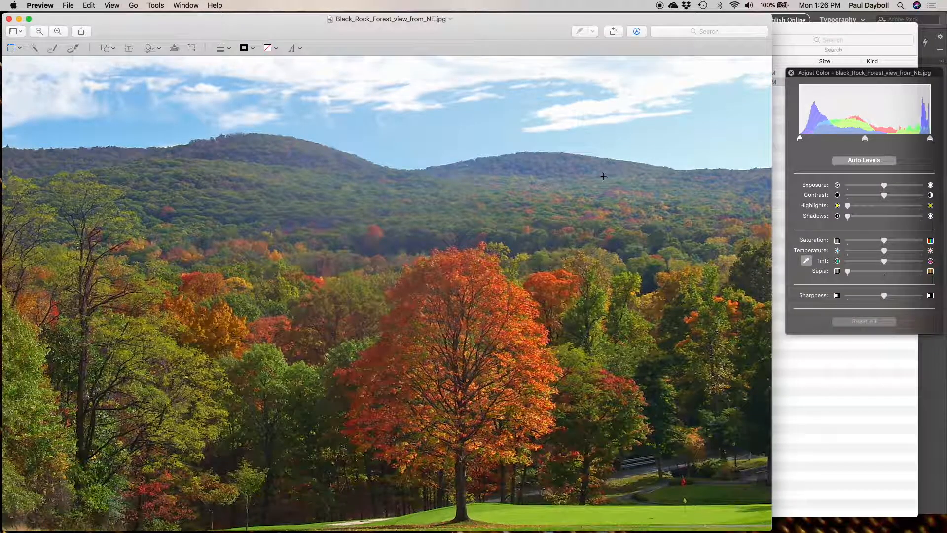
{"action": "left_click_drag", "start_coordinate": [887, 186], "coordinate": [845, 208]}
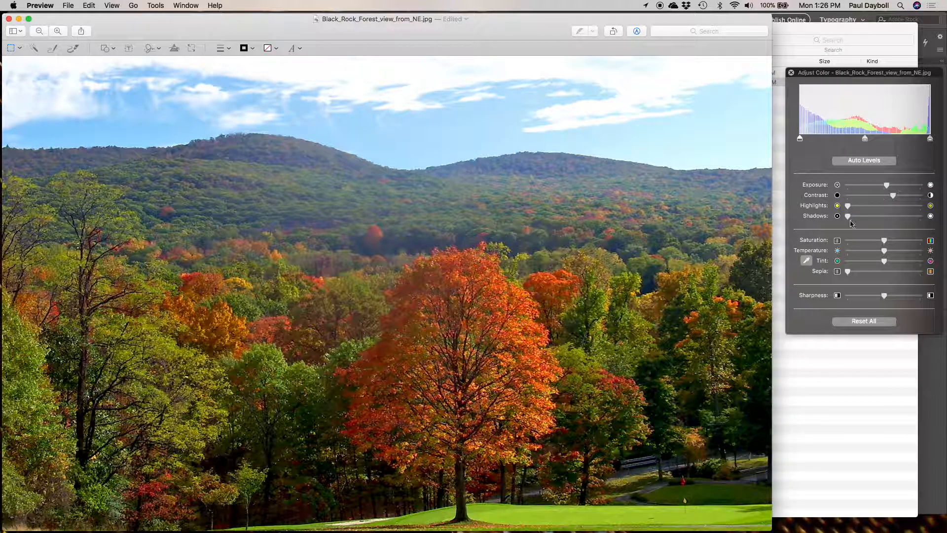
{"action": "left_click_drag", "start_coordinate": [884, 242], "coordinate": [895, 242]}
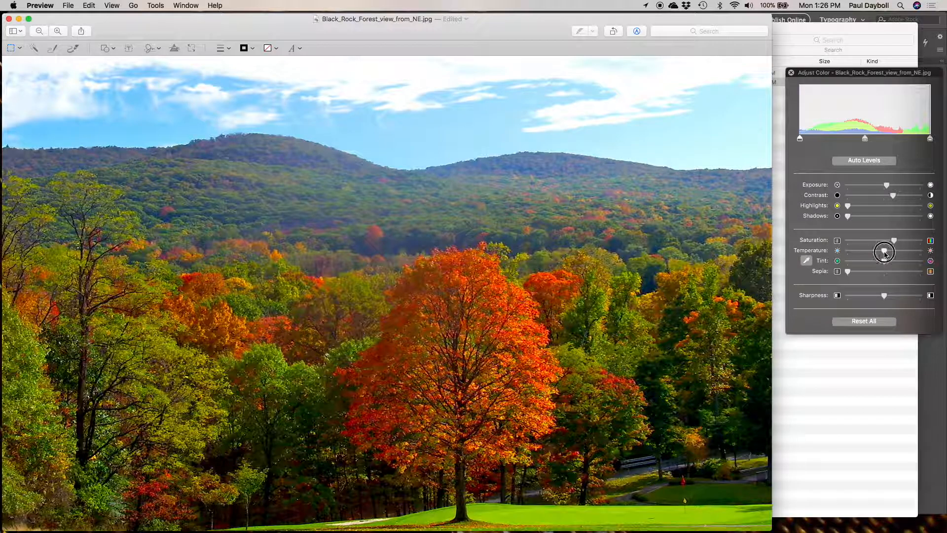
{"action": "left_click_drag", "start_coordinate": [897, 242], "coordinate": [897, 242]}
Crop the photo to a full-width strip of the autumn trees, leaving out the sky and the lawn.
{"action": "left_click_drag", "start_coordinate": [134, 246], "coordinate": [761, 462]}
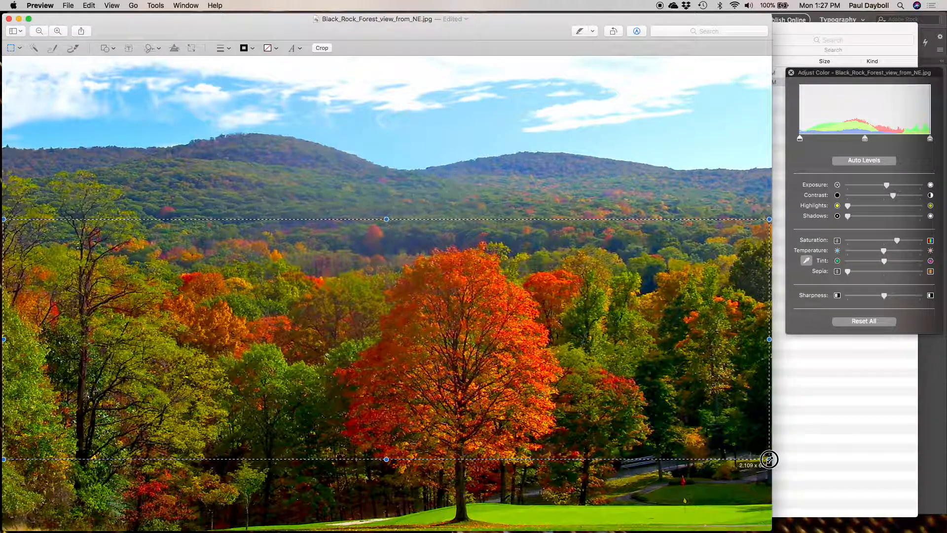
{"action": "left_click_drag", "start_coordinate": [771, 441], "coordinate": [775, 378]}
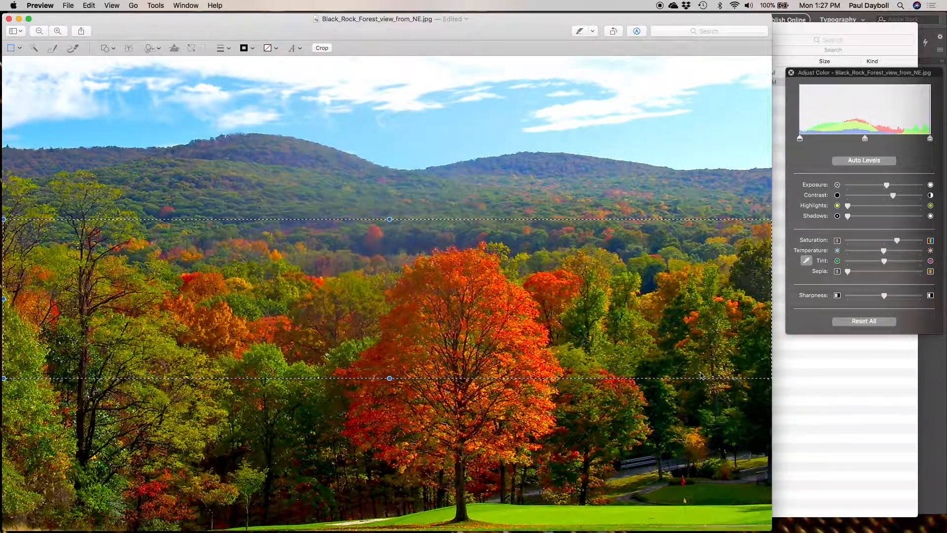
{"action": "mouse_move", "coordinate": [689, 364]}
{"action": "left_mouse_down"}
{"action": "mouse_move", "coordinate": [695, 378]}
{"action": "mouse_move", "coordinate": [694, 343]}
{"action": "mouse_move", "coordinate": [700, 398]}
{"action": "mouse_move", "coordinate": [703, 351]}
{"action": "mouse_move", "coordinate": [706, 365]}
{"action": "mouse_move", "coordinate": [686, 360]}
{"action": "mouse_move", "coordinate": [675, 302]}
{"action": "mouse_move", "coordinate": [688, 269]}
{"action": "mouse_move", "coordinate": [688, 370]}
{"action": "left_mouse_up"}
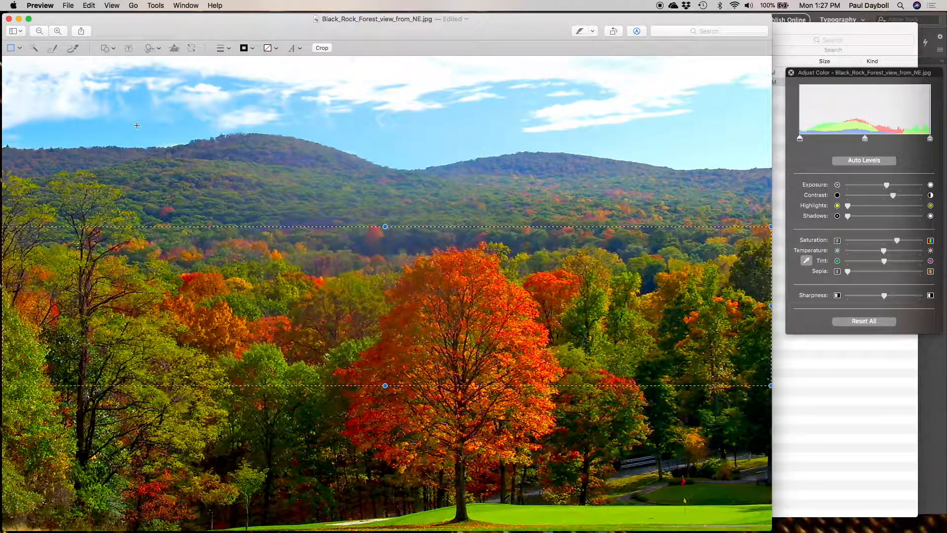
{"action": "left_click", "coordinate": [155, 6]}
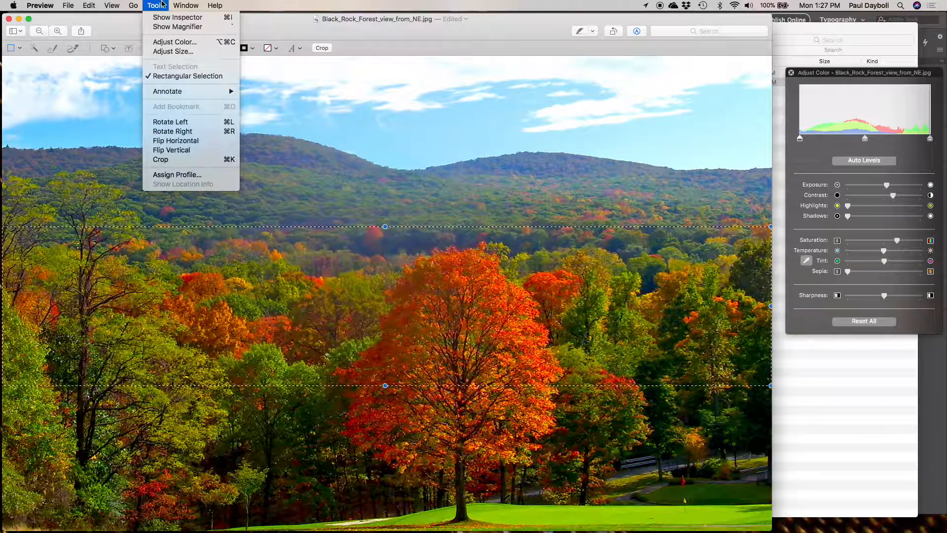
{"action": "left_click", "coordinate": [184, 160]}
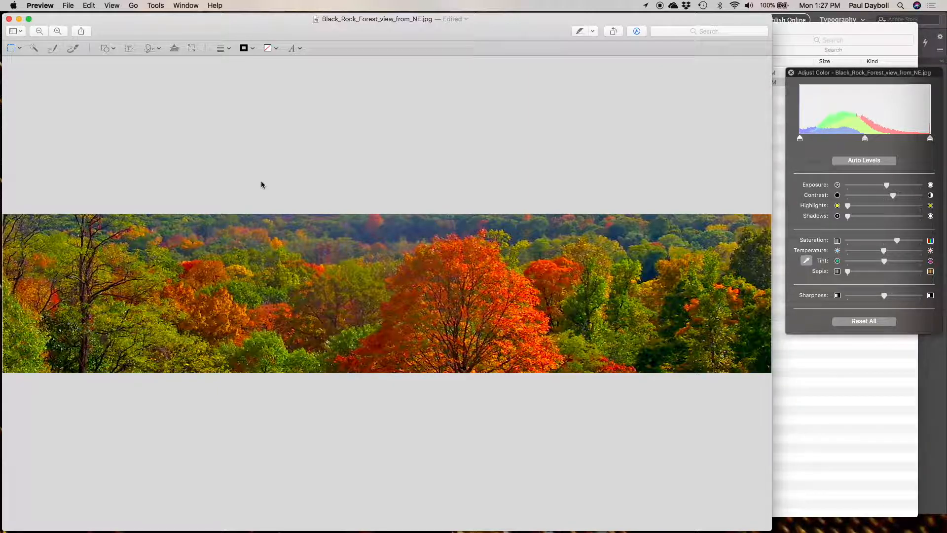
Save the cropped photo, close it and switch back to the header document in InDesign.
{"action": "left_click", "coordinate": [75, 5]}
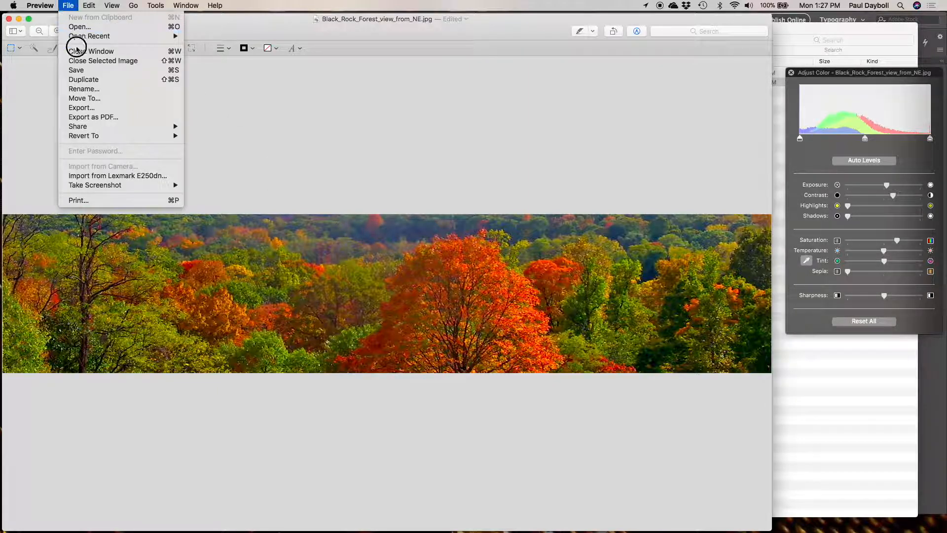
{"action": "left_click", "coordinate": [79, 70]}
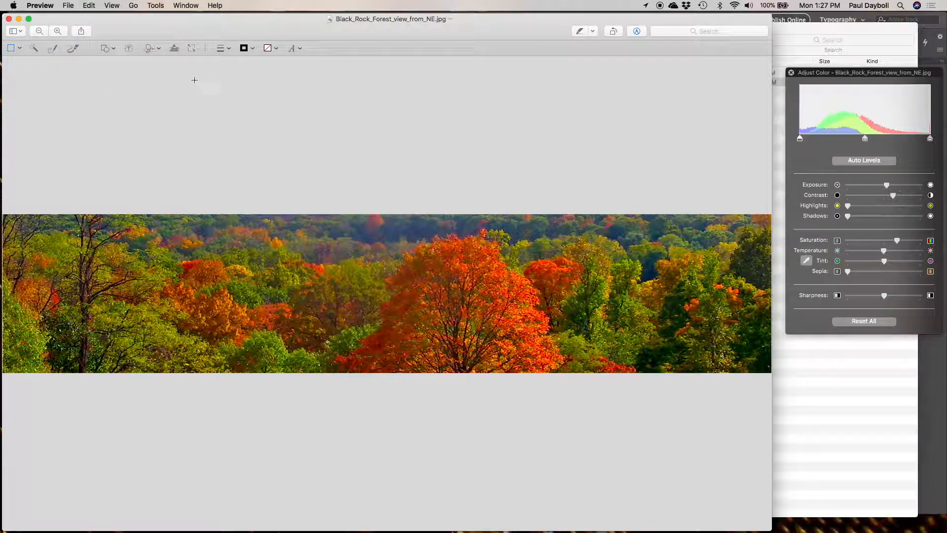
{"action": "left_click", "coordinate": [9, 21]}
{"action": "left_click", "coordinate": [77, 114]}
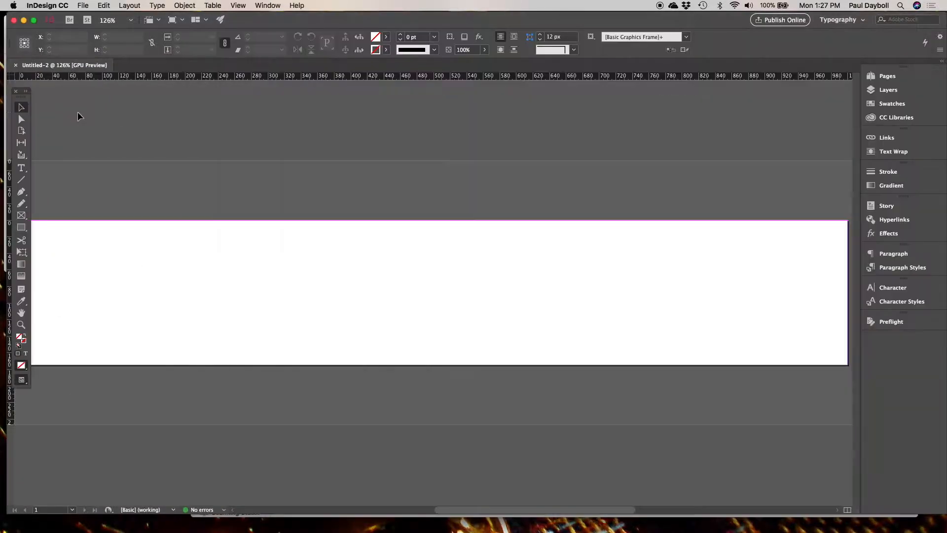
Place Black_Rock_Forest_view_from_NE.jpg from the Desktop's Website Top folder near the page's upper-left corner.
{"action": "left_click_drag", "start_coordinate": [162, 183], "coordinate": [201, 182]}
{"action": "key", "text": "super+d"}
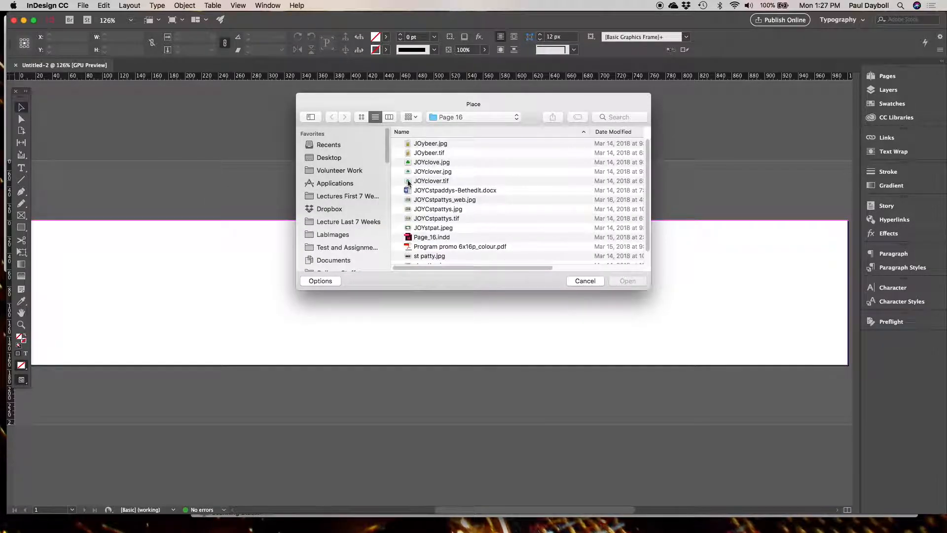
{"action": "left_click", "coordinate": [327, 158]}
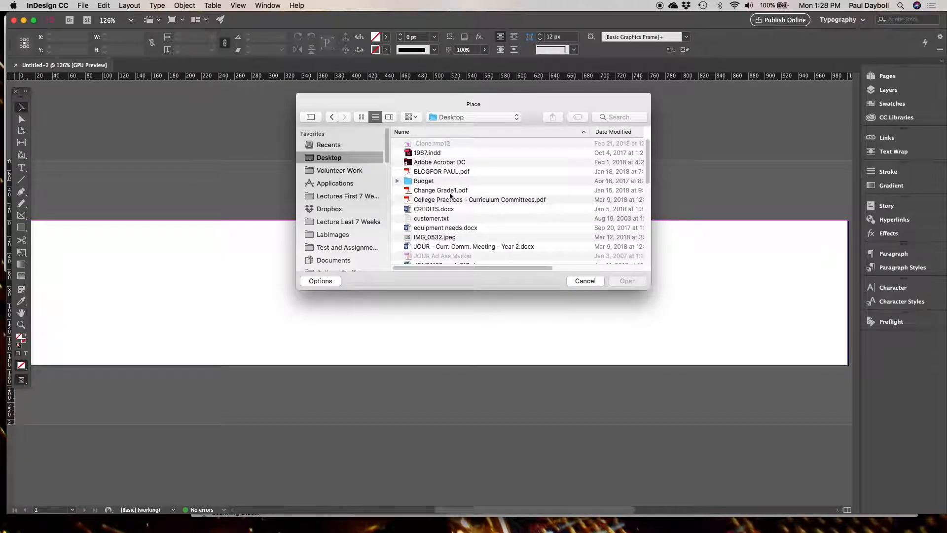
{"action": "scroll", "coordinate": [449, 197], "scroll_direction": "down", "scroll_amount": 10}
{"action": "double_click", "coordinate": [437, 240]}
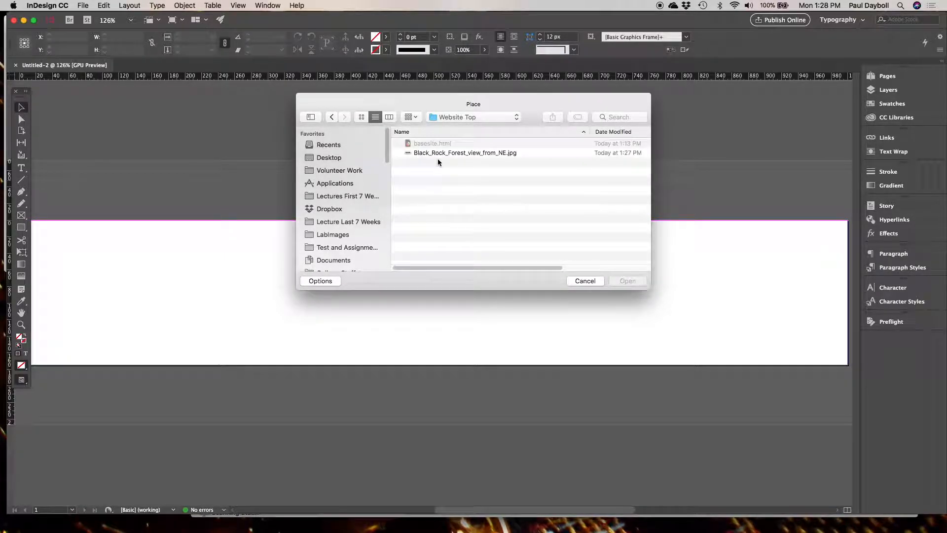
{"action": "double_click", "coordinate": [438, 152]}
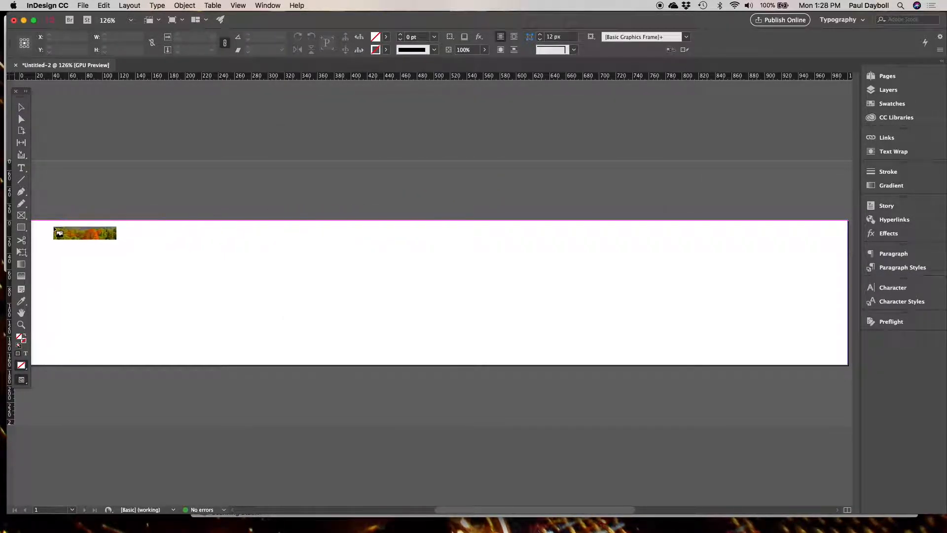
{"action": "left_click", "coordinate": [51, 222]}
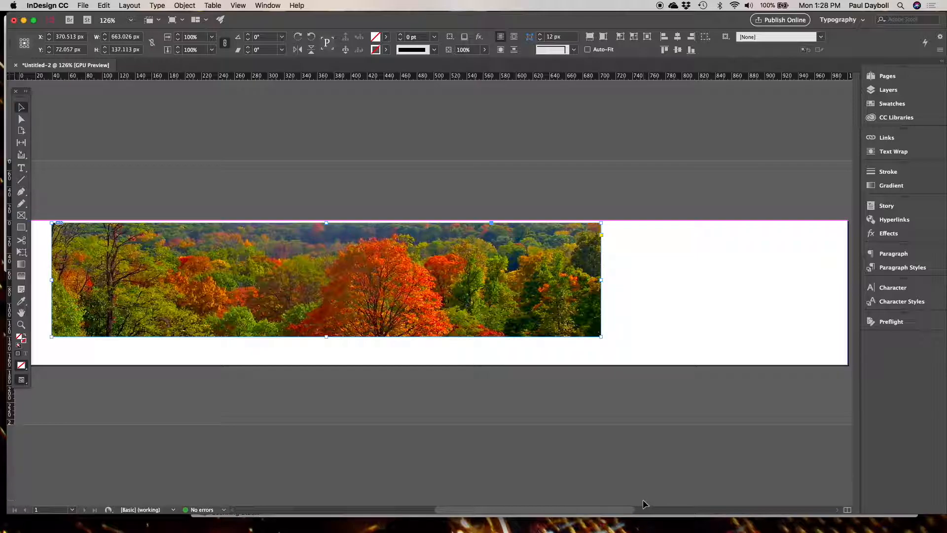
Align the placed photo with the page's upper-left corner and scale it proportionally to about 998.5 px wide.
{"action": "scroll", "coordinate": [500, 430], "scroll_direction": "down", "scroll_amount": 1}
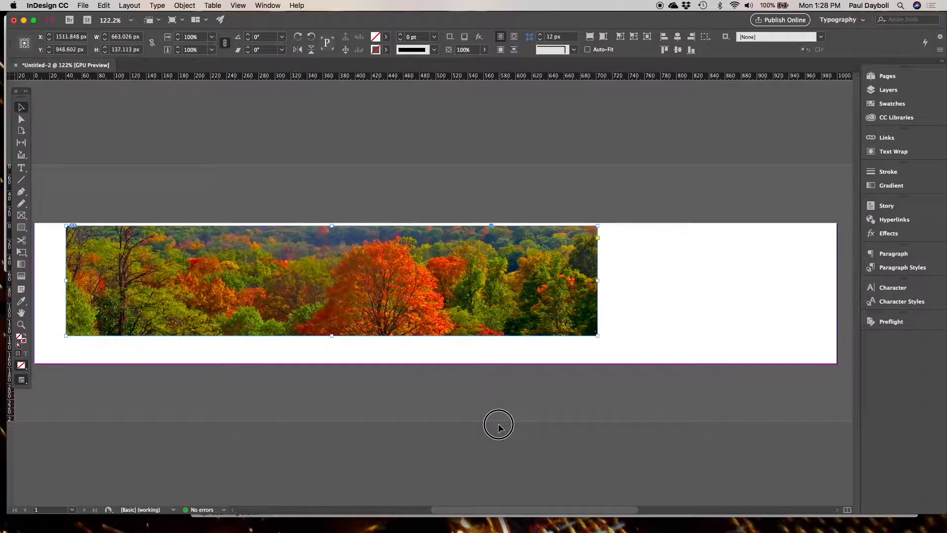
{"action": "left_click_drag", "start_coordinate": [462, 337], "coordinate": [438, 320]}
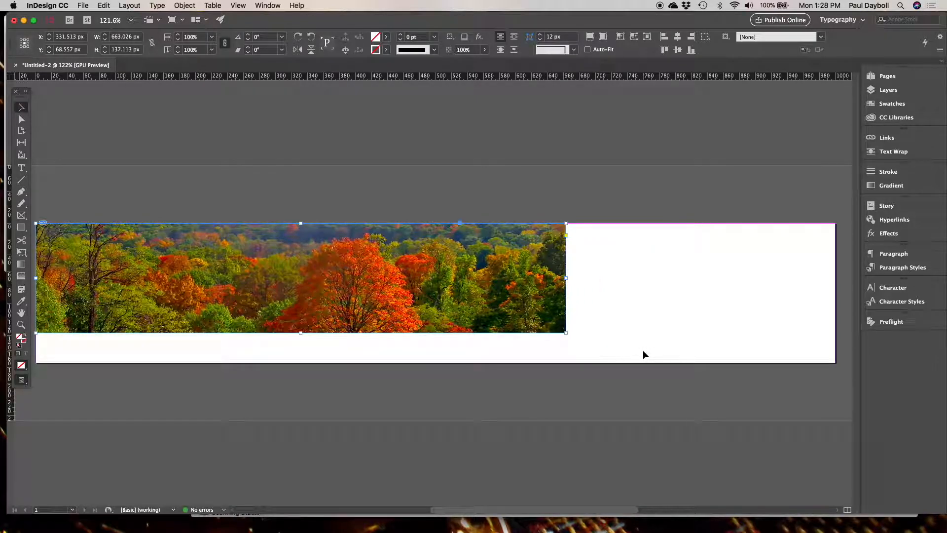
{"action": "left_click_drag", "start_coordinate": [567, 332], "coordinate": [757, 386]}
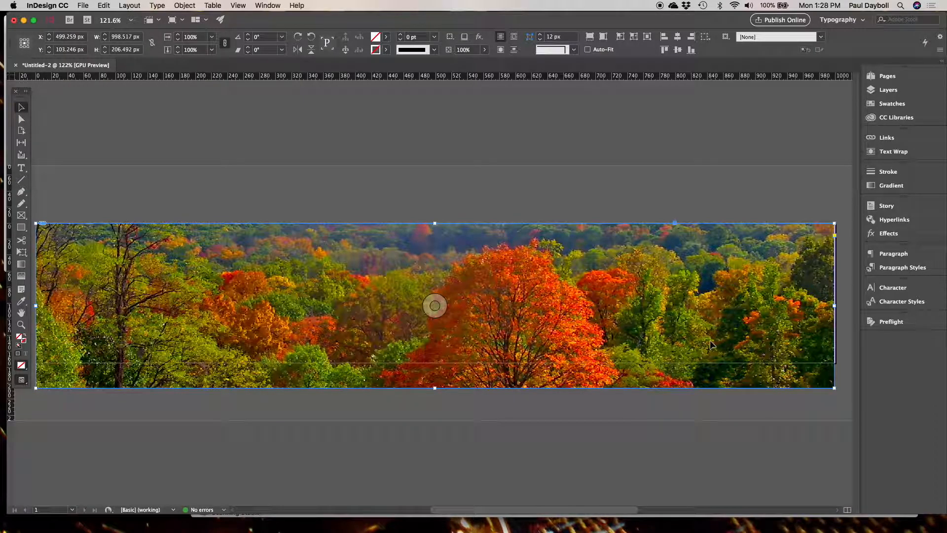
Center the photo horizontally at X 500 px with its upper edge slightly above the page, and check the header in preview mode.
{"action": "left_click_drag", "start_coordinate": [517, 309], "coordinate": [511, 294]}
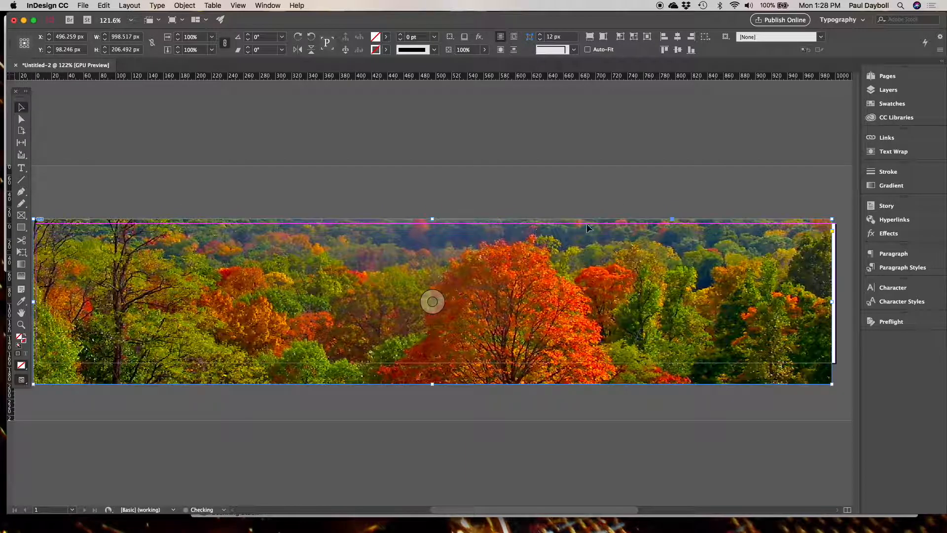
{"action": "left_click_drag", "start_coordinate": [607, 245], "coordinate": [609, 243]}
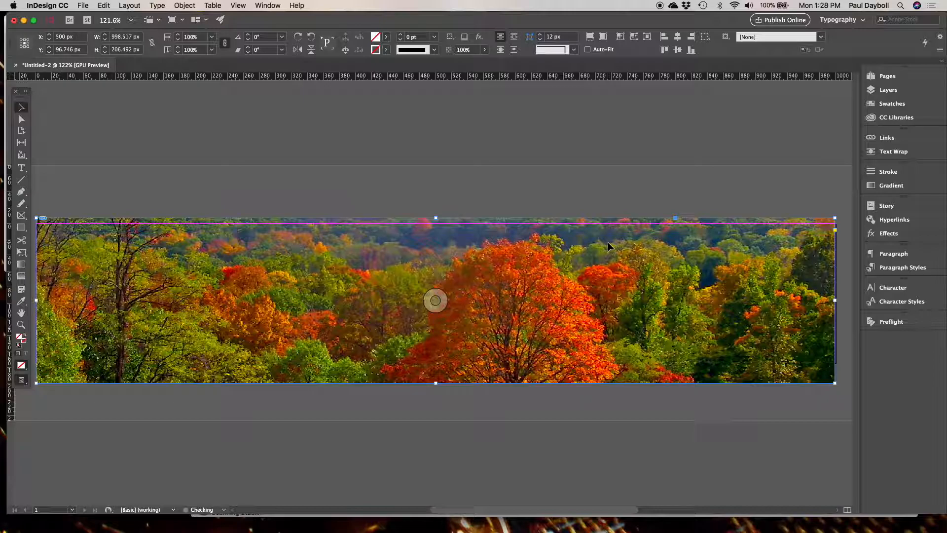
{"action": "left_click", "coordinate": [486, 189]}
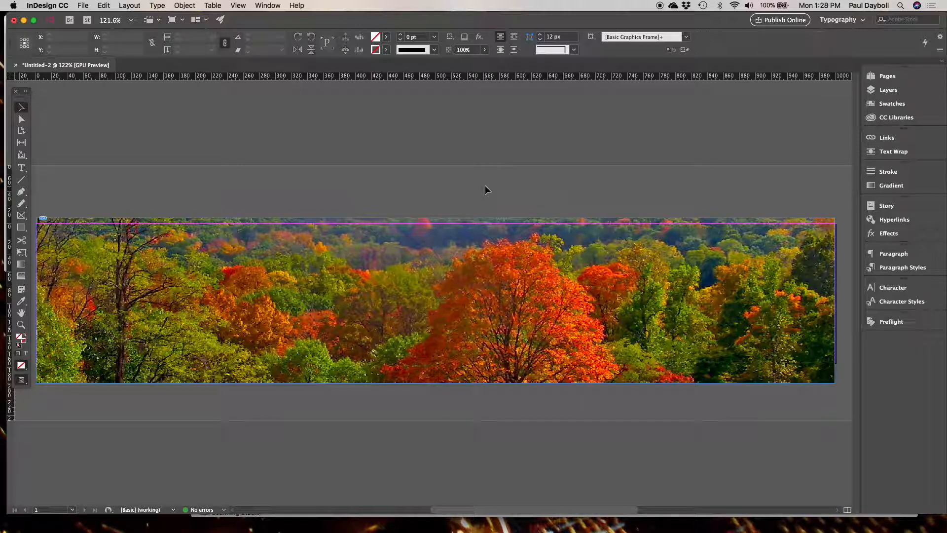
{"action": "key", "text": "w"}
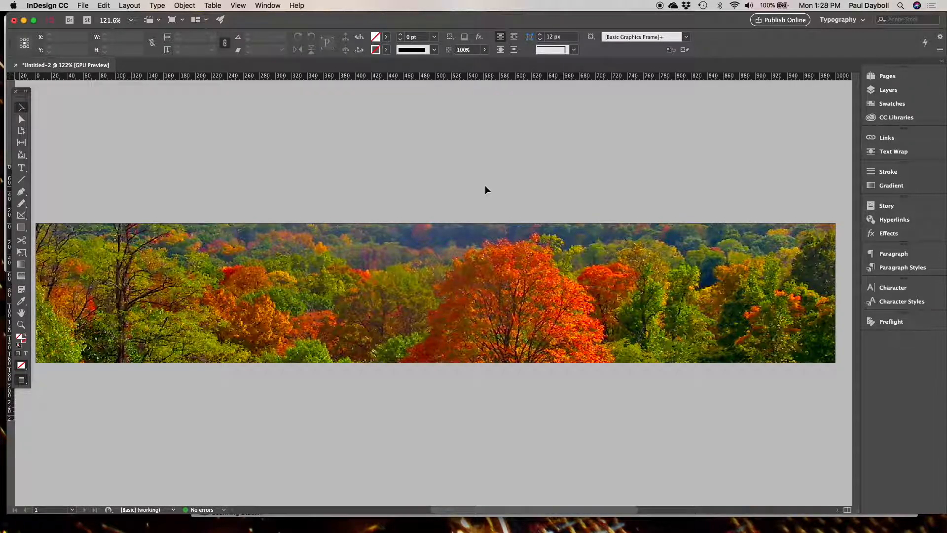
{"action": "key", "text": "w"}
Create a text frame about 404 × 98 px over the photo's left part and enter TREES ABOUND on two lines.
{"action": "left_click", "coordinate": [22, 168]}
{"action": "left_click_drag", "start_coordinate": [89, 244], "coordinate": [411, 321]}
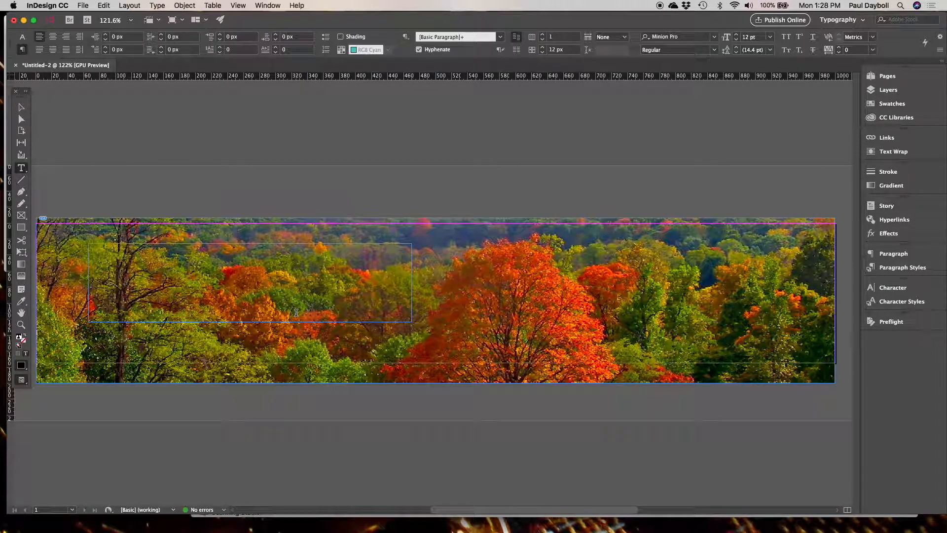
{"action": "type", "text": "TREES ABC"}
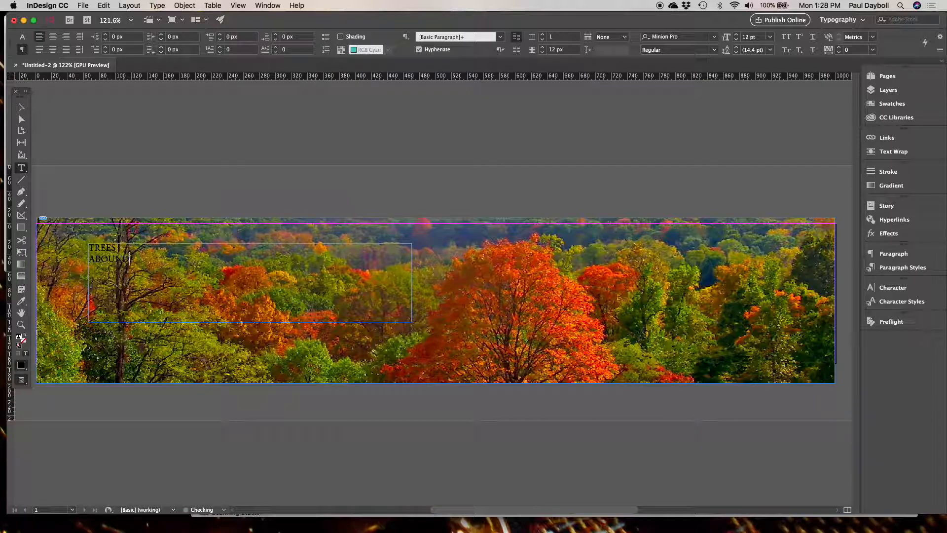
Enlarge the TREES ABOUND title to 34 pt, try centering it and return it to left alignment.
{"action": "key", "text": "super+a"}
{"action": "key", "text": "super+shift+period"}
{"action": "key", "text": "super+shift+period"}
{"action": "key", "text": "super+shift+period"}
{"action": "key", "text": "super+shift+period"}
{"action": "key", "text": "super+shift+period"}
{"action": "key", "text": "super+shift+period"}
{"action": "key", "text": "super+shift+period"}
{"action": "key", "text": "super+shift+period"}
{"action": "key", "text": "super+shift+period"}
{"action": "key", "text": "super+shift+period"}
{"action": "key", "text": "super+shift+period"}
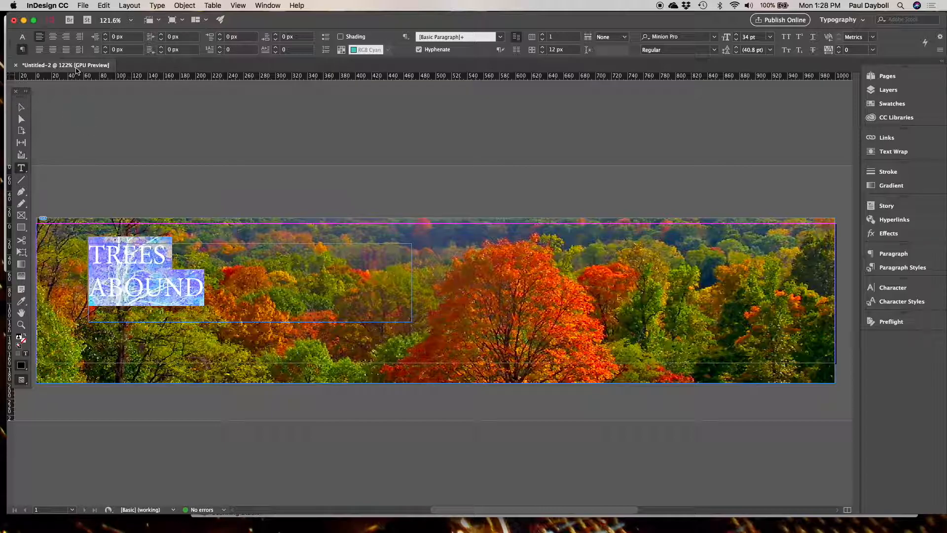
{"action": "left_click", "coordinate": [54, 39]}
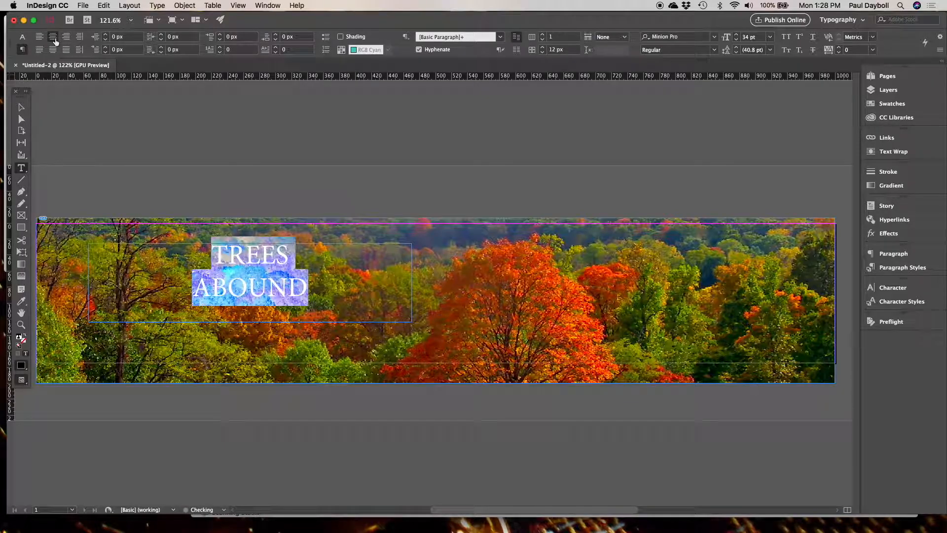
{"action": "left_click", "coordinate": [38, 37]}
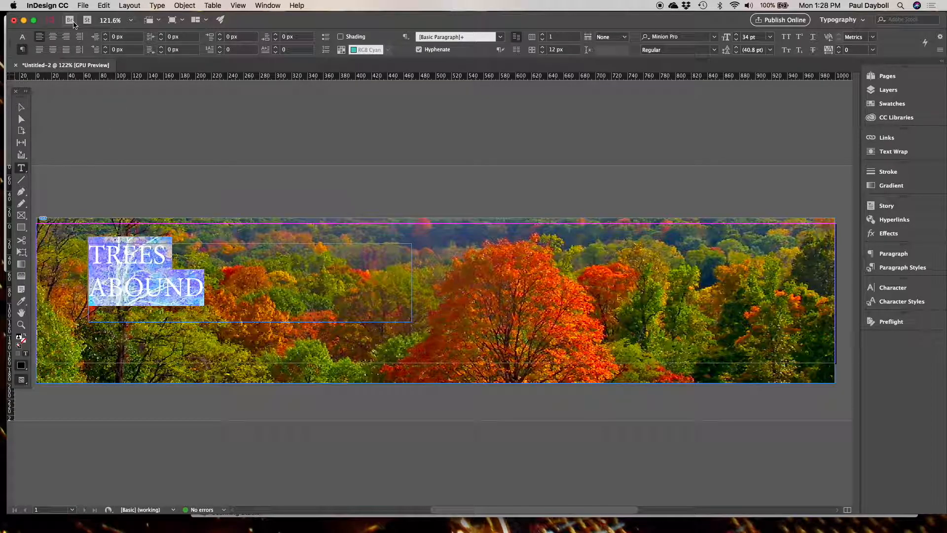
Change the title's font to Antique Olive Std Black.
{"action": "left_click", "coordinate": [22, 37]}
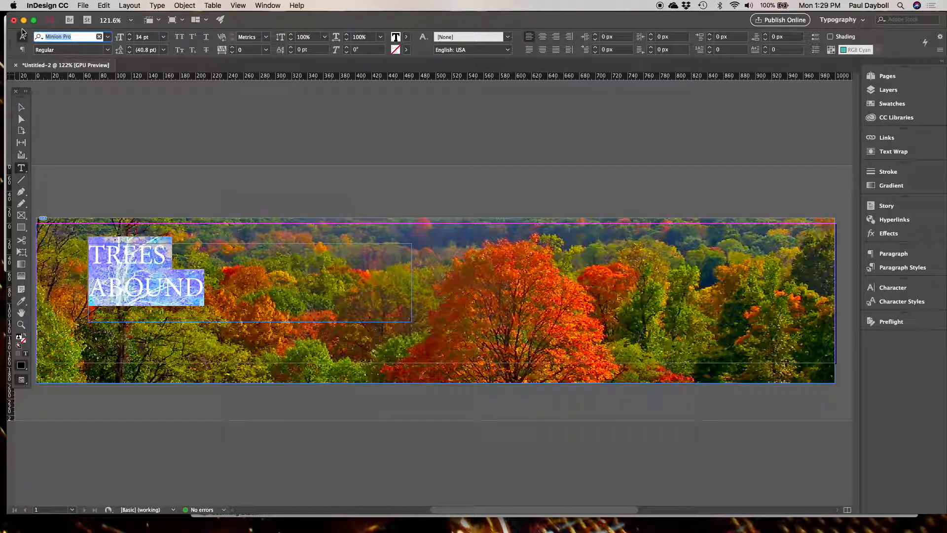
{"action": "type", "text": "bla"}
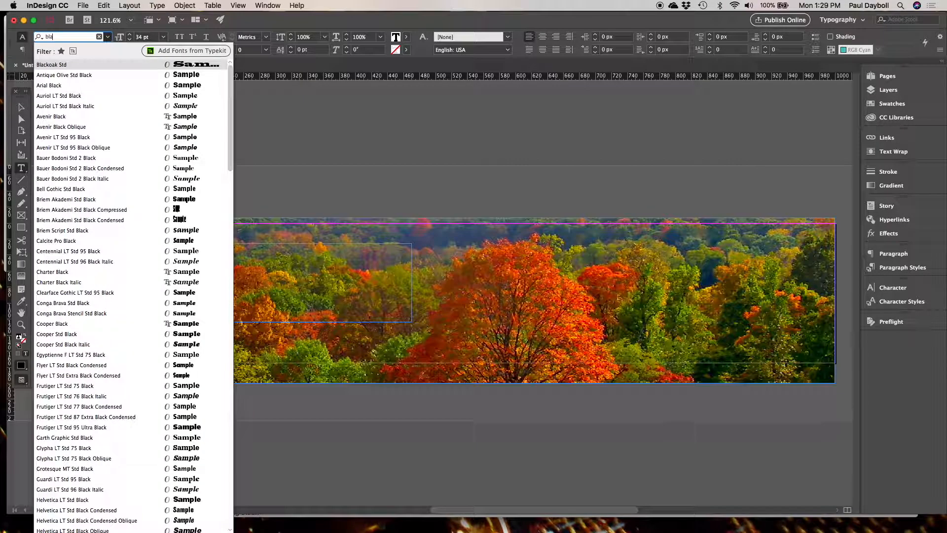
{"action": "left_click", "coordinate": [57, 76]}
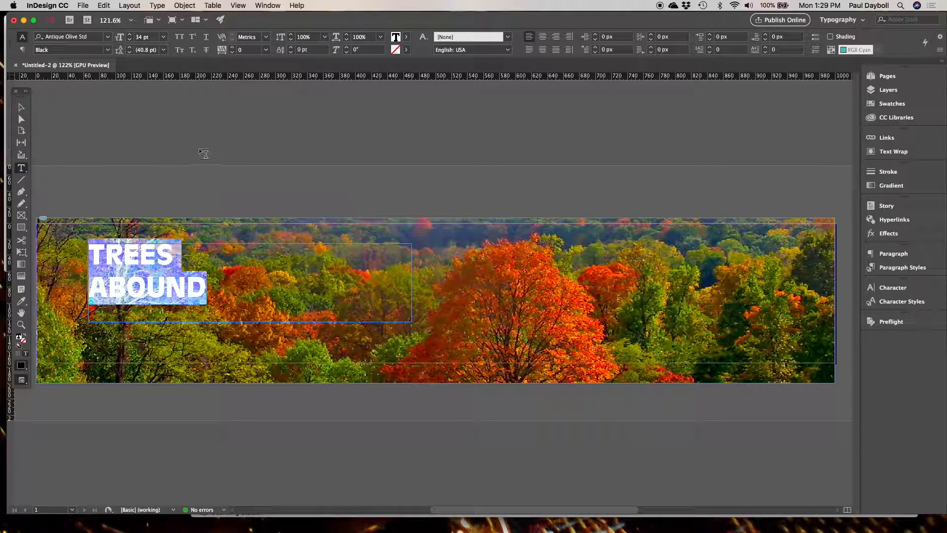
Color the title with a [Paper] fill and a [Black] stroke.
{"action": "left_click", "coordinate": [892, 104]}
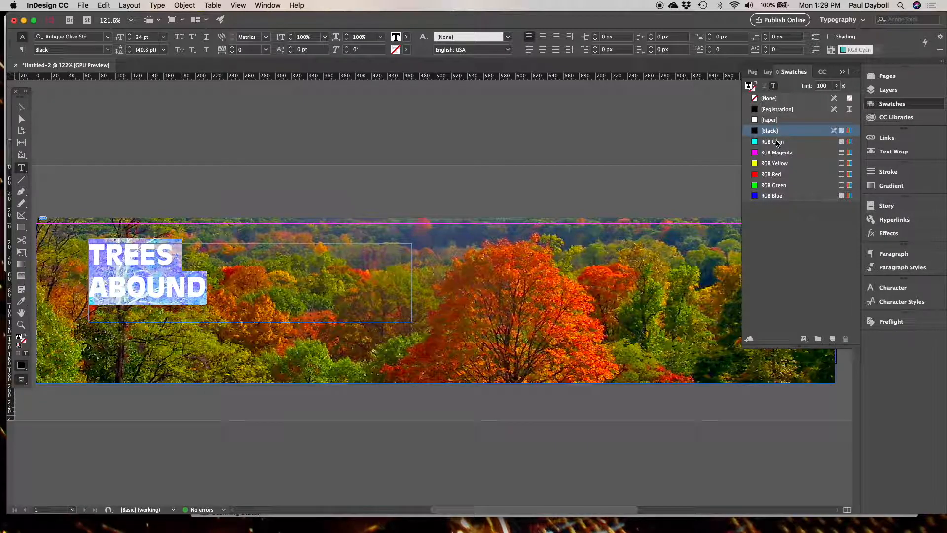
{"action": "left_click", "coordinate": [772, 121]}
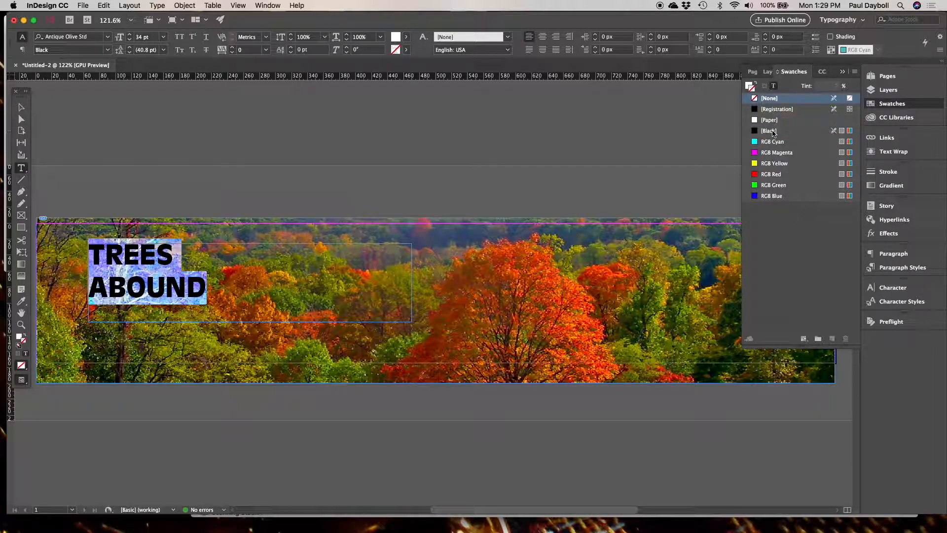
{"action": "left_click", "coordinate": [773, 130]}
{"action": "left_click", "coordinate": [20, 109]}
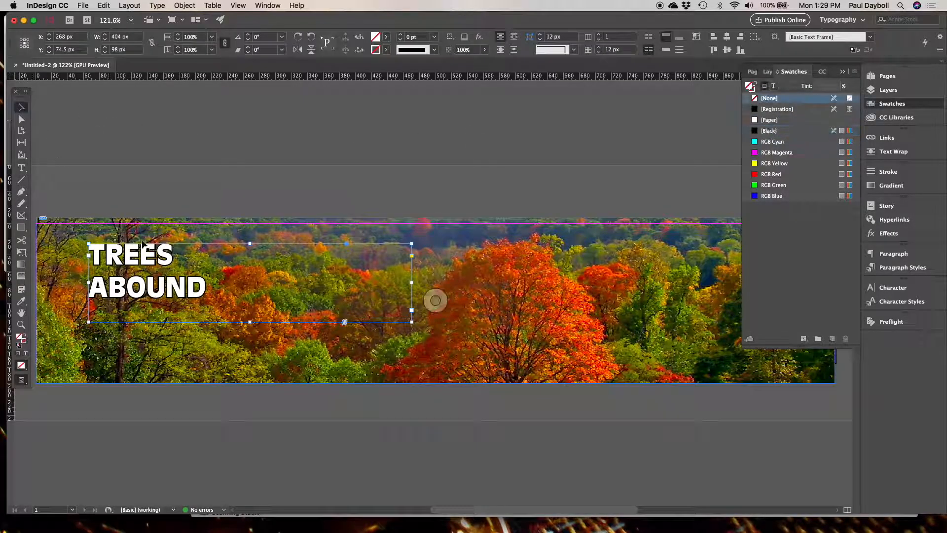
Tighten the leading between the title's two lines, TREES and ABOUND.
{"action": "double_click", "coordinate": [148, 256]}
{"action": "left_click_drag", "start_coordinate": [203, 287], "coordinate": [78, 237]}
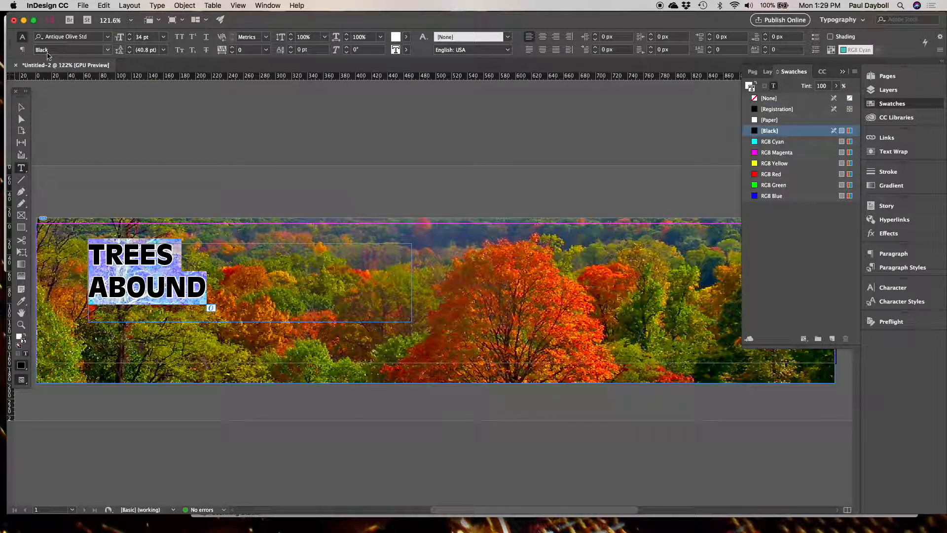
{"action": "left_click", "coordinate": [129, 53]}
{"action": "left_click", "coordinate": [129, 52]}
{"action": "left_click", "coordinate": [130, 52]}
{"action": "left_click", "coordinate": [130, 53]}
{"action": "left_click", "coordinate": [21, 108]}
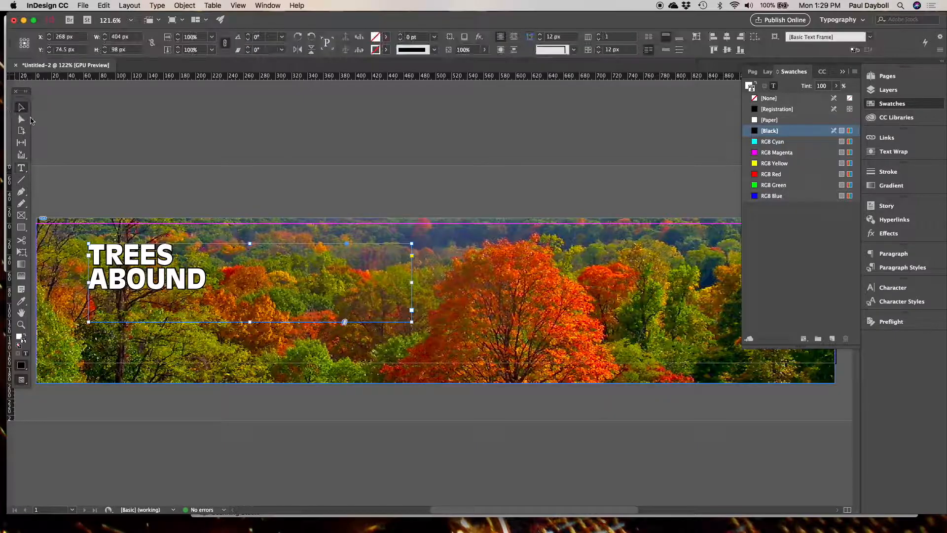
Scale the title frame and its text up to about 368 × 150 px on the photo's left side and check it in preview mode.
{"action": "left_click_drag", "start_coordinate": [412, 325], "coordinate": [320, 332]}
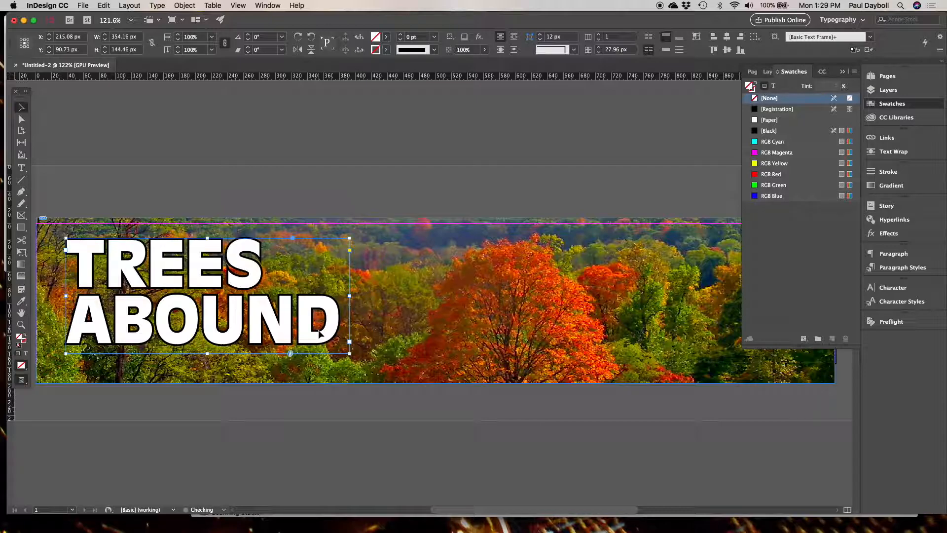
{"action": "left_click_drag", "start_coordinate": [350, 354], "coordinate": [333, 333]}
{"action": "left_click", "coordinate": [308, 198]}
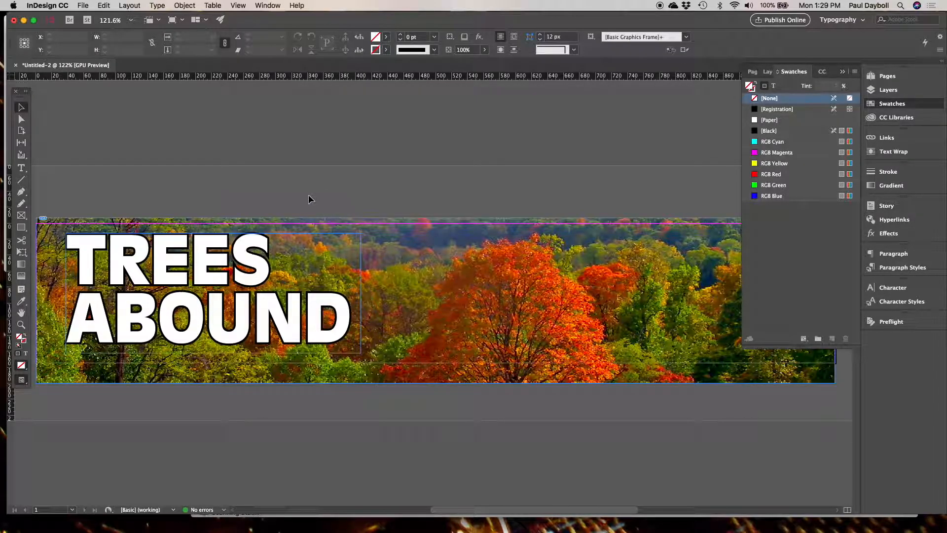
{"action": "key", "text": "w"}
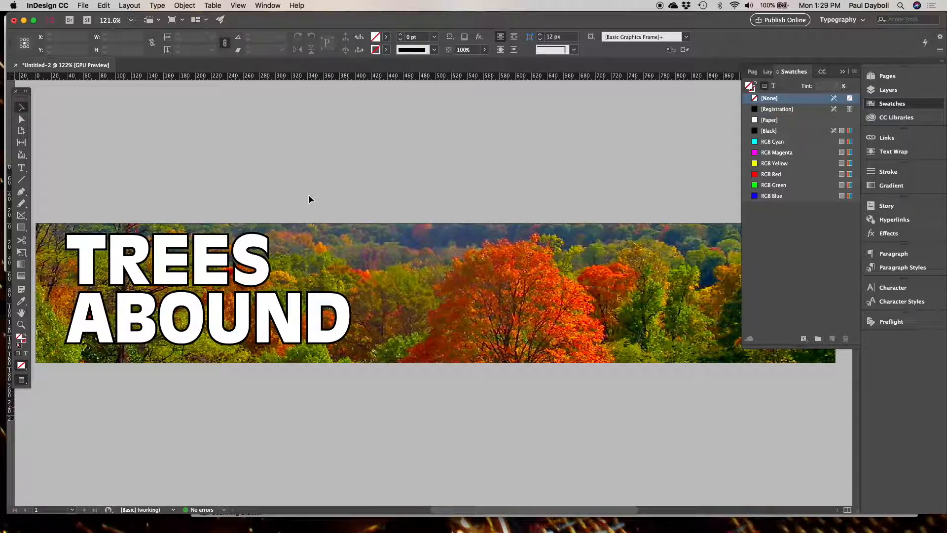
{"action": "key", "text": "w"}
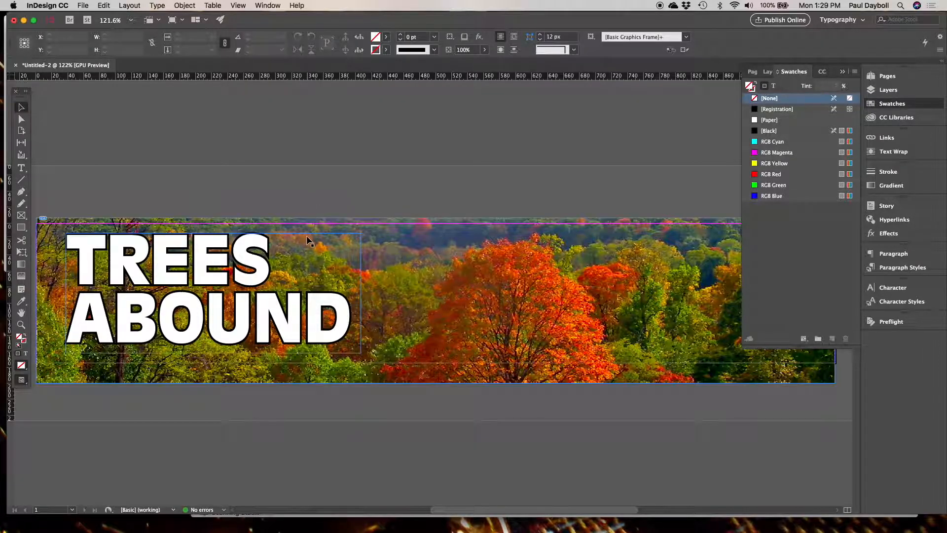
Duplicate the title beside the original and set the copy's text to 30 pt with 32 pt leading.
{"action": "left_click_drag", "start_coordinate": [250, 334], "coordinate": [571, 322]}
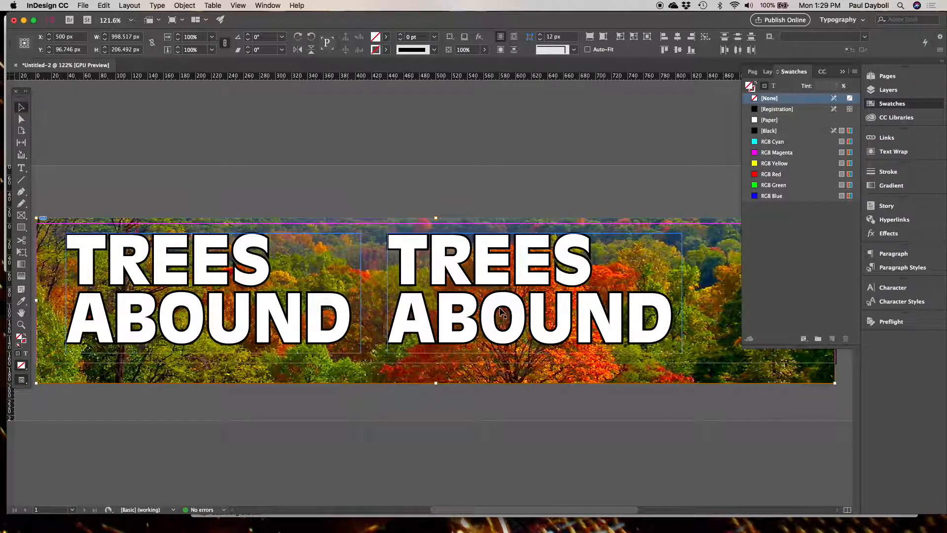
{"action": "double_click", "coordinate": [491, 307]}
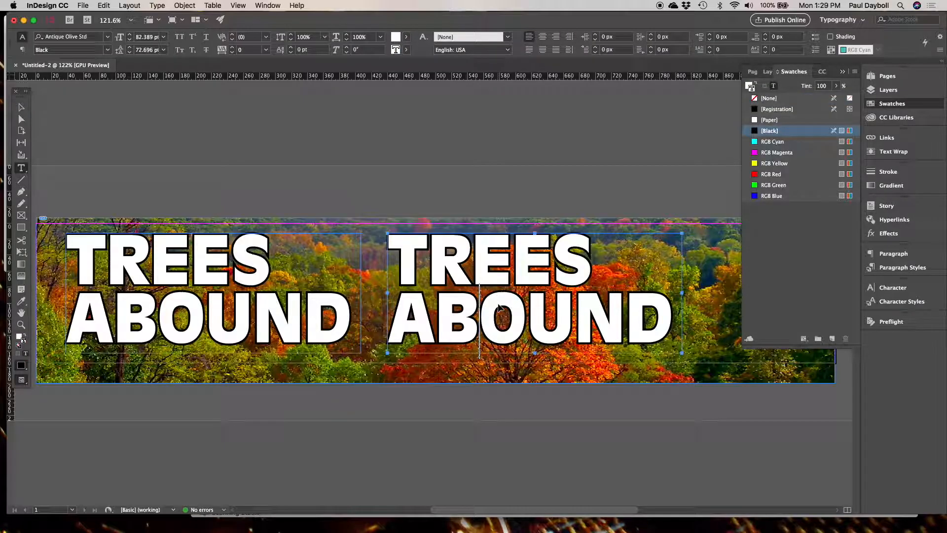
{"action": "key", "text": "super+a"}
{"action": "key", "text": "alt+super+q"}
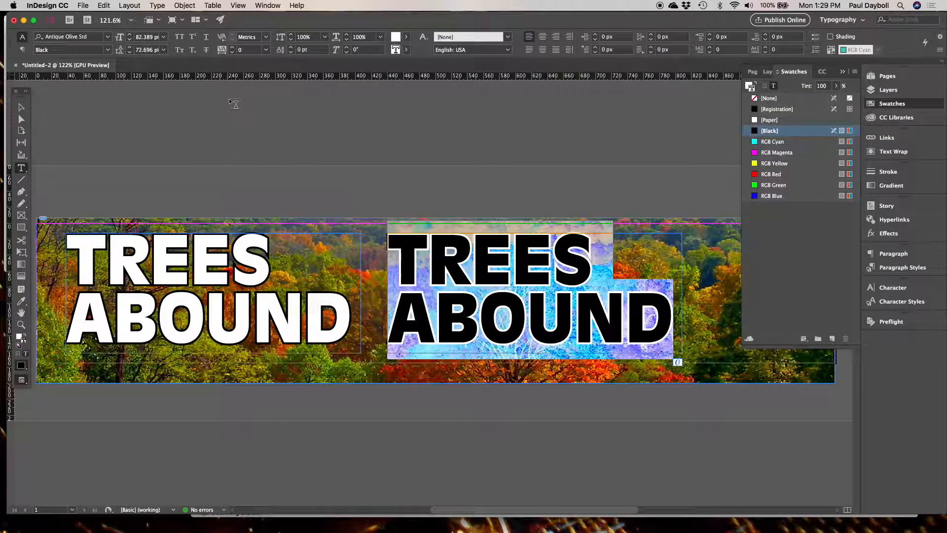
{"action": "left_click", "coordinate": [147, 37]}
{"action": "type", "text": "82.3358"}
{"action": "key", "text": "Tab"}
{"action": "left_click", "coordinate": [147, 38]}
{"action": "type", "text": "30"}
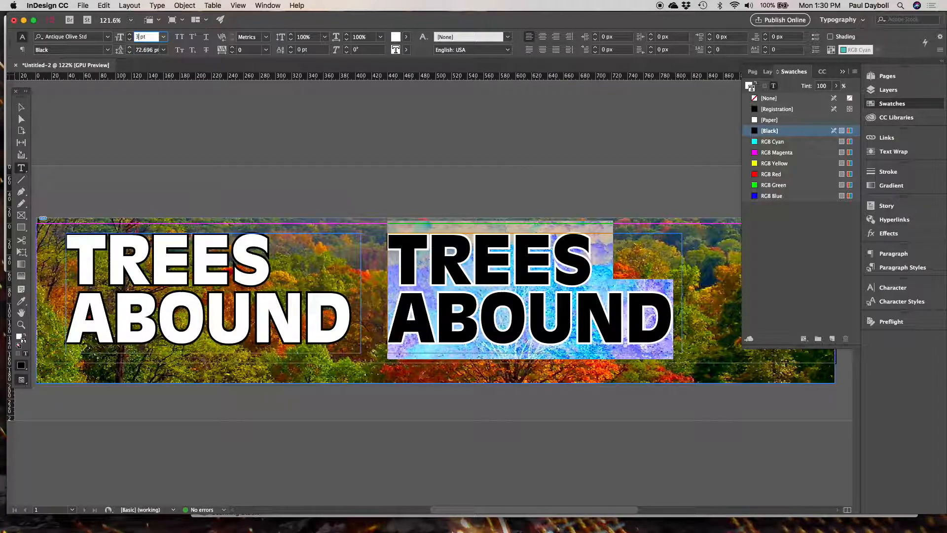
{"action": "key", "text": "Tab"}
{"action": "type", "text": "3"}
{"action": "key", "text": "Tab"}
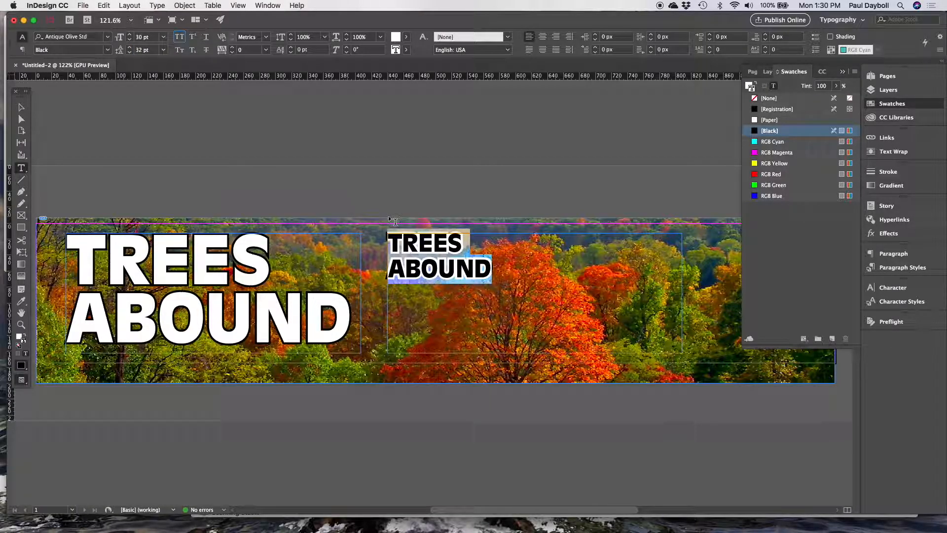
Replace the duplicated title's text with the tagline "Saving the forest one tree at a time".
{"action": "left_click", "coordinate": [424, 262]}
{"action": "key", "text": "super+a"}
{"action": "type", "text": "Sav"}
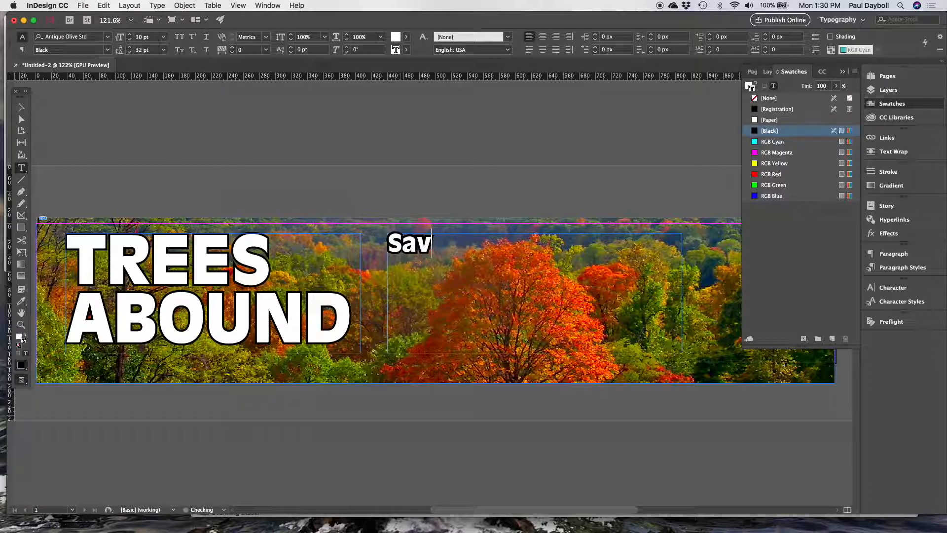
{"action": "type", "text": "ing the te"}
{"action": "key", "text": "BackSpace"}
{"action": "type", "text": "r"}
{"action": "key", "text": "BackSpace"}
{"action": "key", "text": "BackSpace"}
{"action": "type", "text": "forest one"}
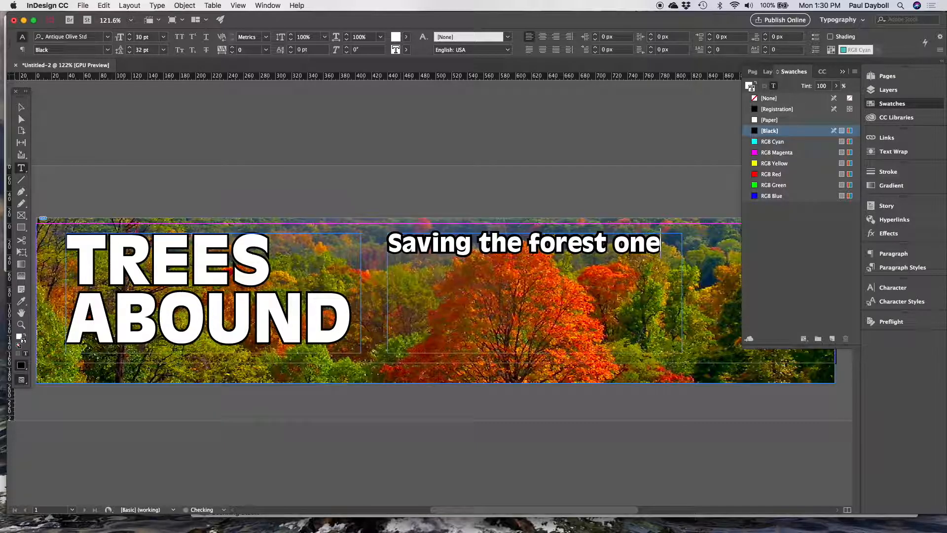
{"action": "type", "text": " tre"}
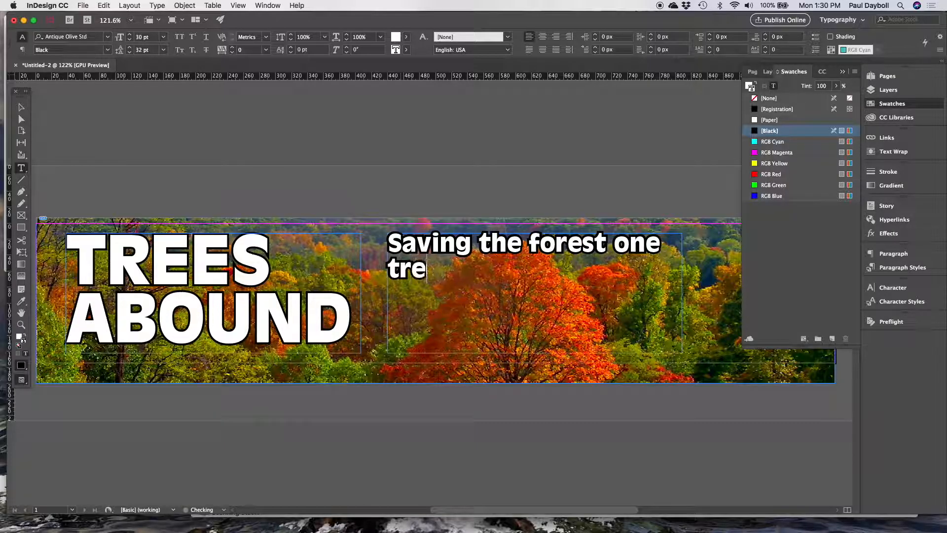
{"action": "type", "text": "e at a"}
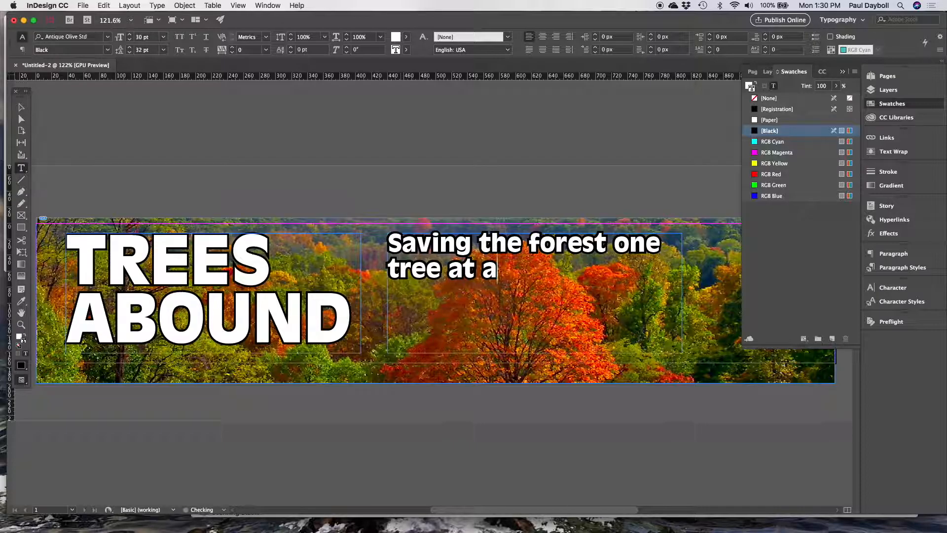
{"action": "type", "text": " time"}
Reduce the tagline text to 24 pt and set its stroke weight to 1 pt.
{"action": "key", "text": "super+a"}
{"action": "key", "text": "super+shift+comma"}
{"action": "key", "text": "super+shift+comma"}
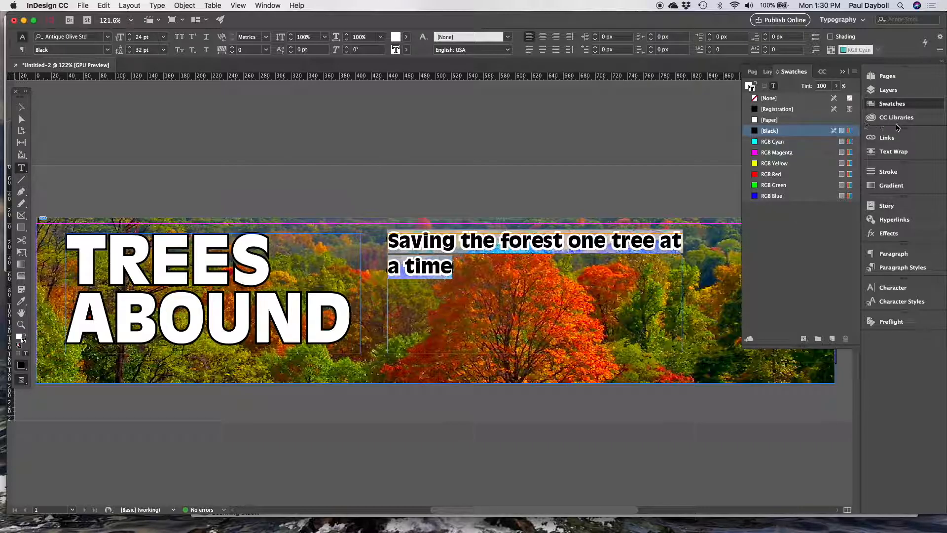
{"action": "left_click", "coordinate": [885, 171]}
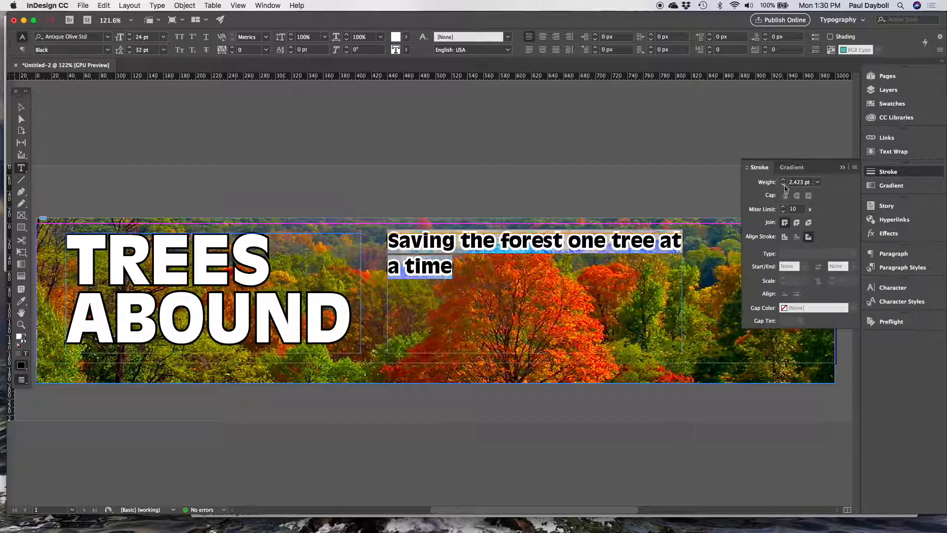
{"action": "left_click", "coordinate": [783, 185]}
{"action": "left_click", "coordinate": [783, 185]}
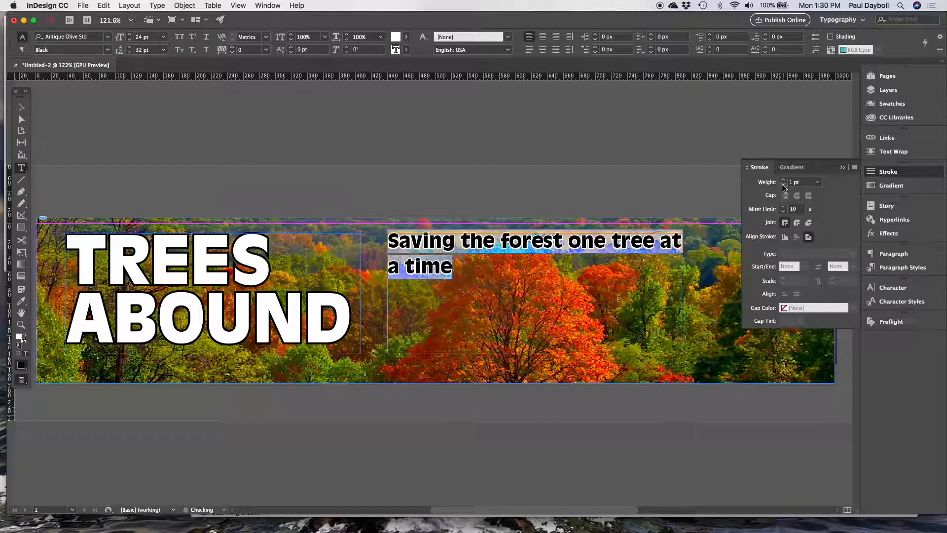
{"action": "left_click", "coordinate": [784, 186]}
{"action": "left_click", "coordinate": [818, 183]}
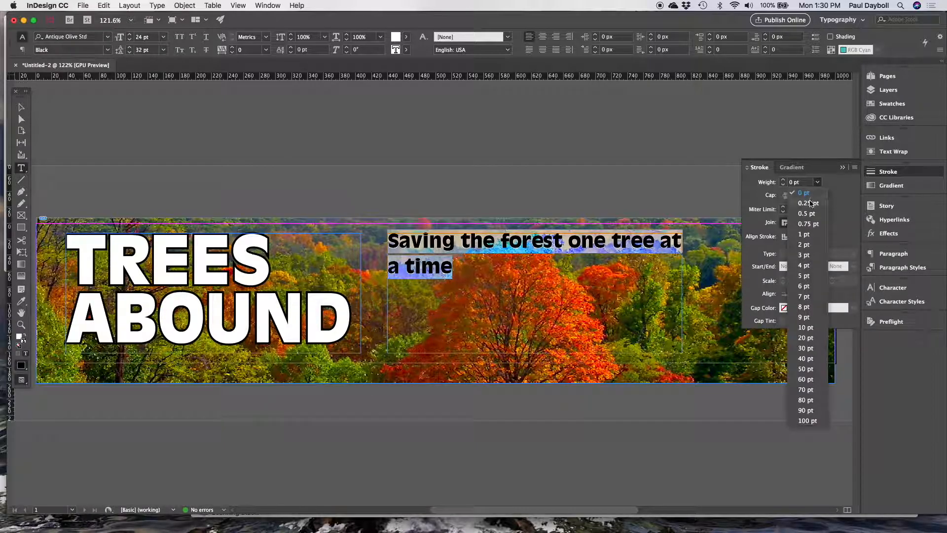
{"action": "left_click", "coordinate": [805, 234]}
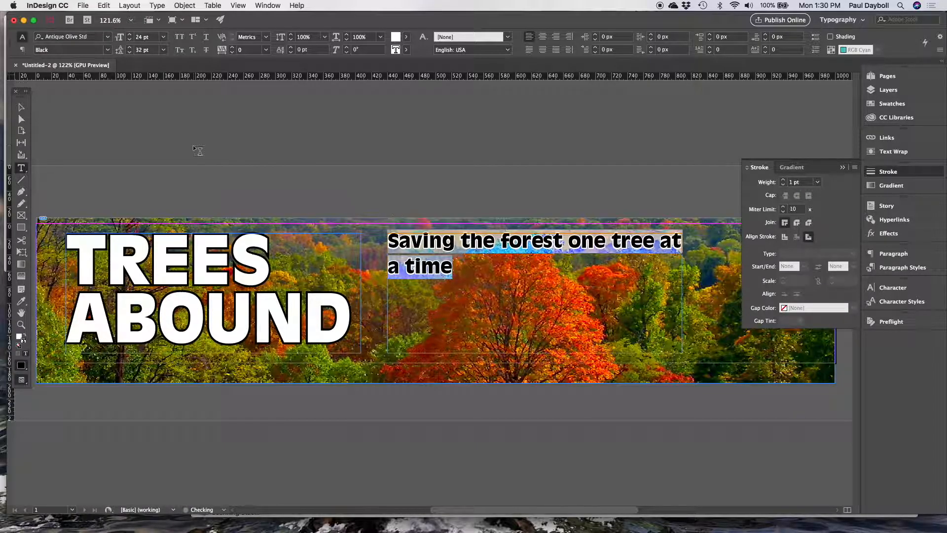
{"action": "left_click", "coordinate": [648, 285]}
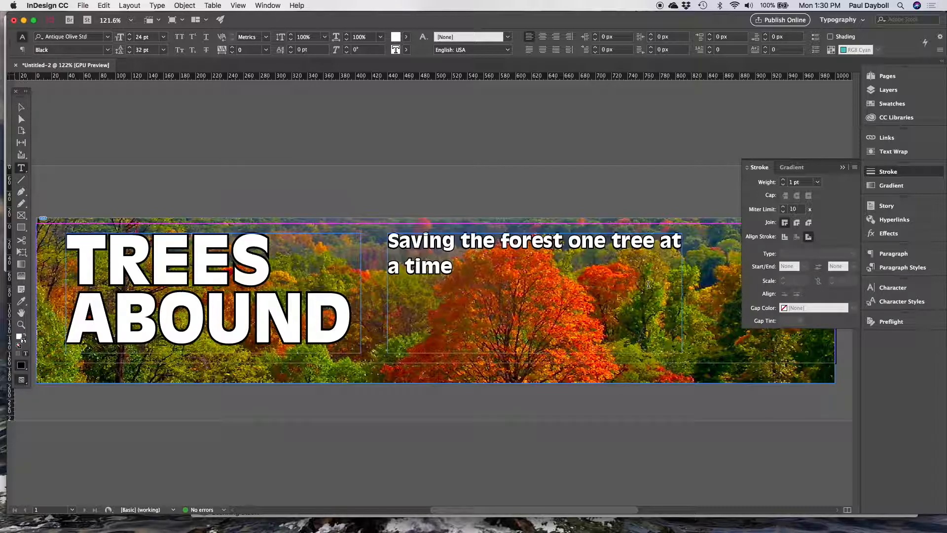
Widen the tagline frame to fit the text on one line and move it directly beneath ABOUND, aligned with the title's left edge.
{"action": "left_click", "coordinate": [22, 107]}
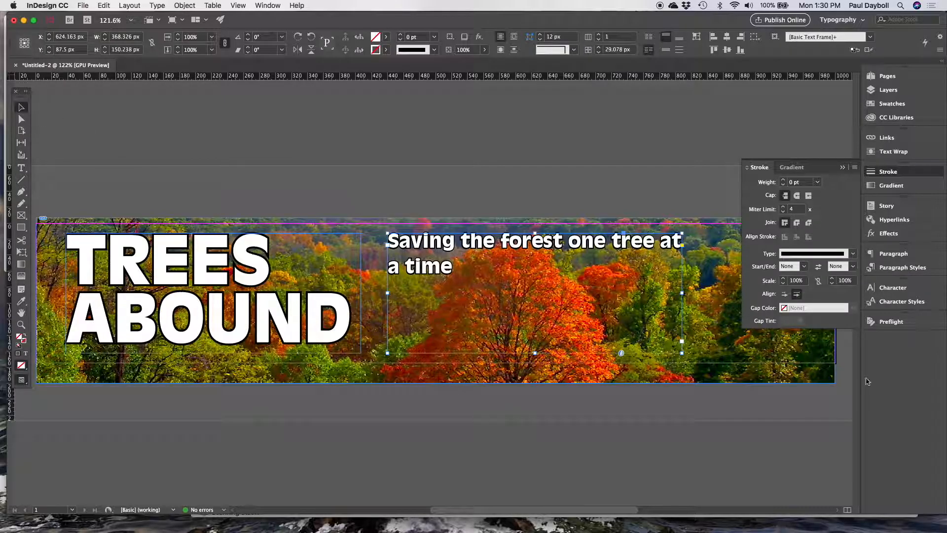
{"action": "left_click_drag", "start_coordinate": [683, 294], "coordinate": [765, 293]}
{"action": "left_click", "coordinate": [587, 257]}
{"action": "left_click_drag", "start_coordinate": [587, 256], "coordinate": [266, 379]}
Recolor the tagline text with an RGB Magenta fill and no stroke.
{"action": "double_click", "coordinate": [296, 361]}
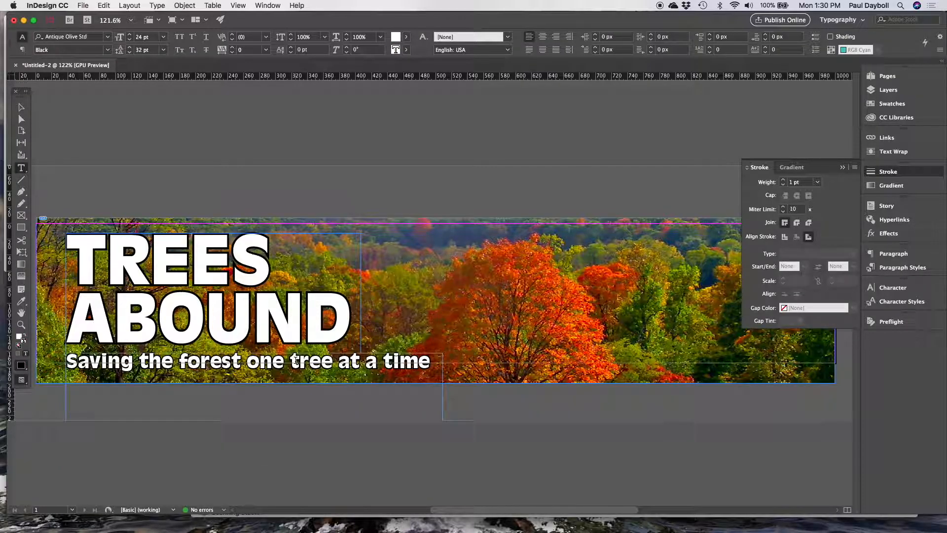
{"action": "triple_click", "coordinate": [296, 361]}
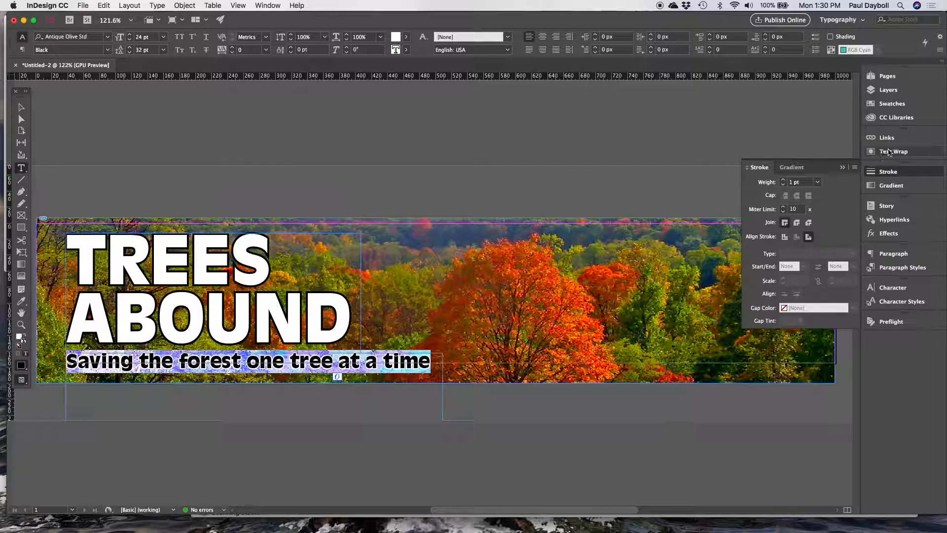
{"action": "left_click", "coordinate": [892, 104]}
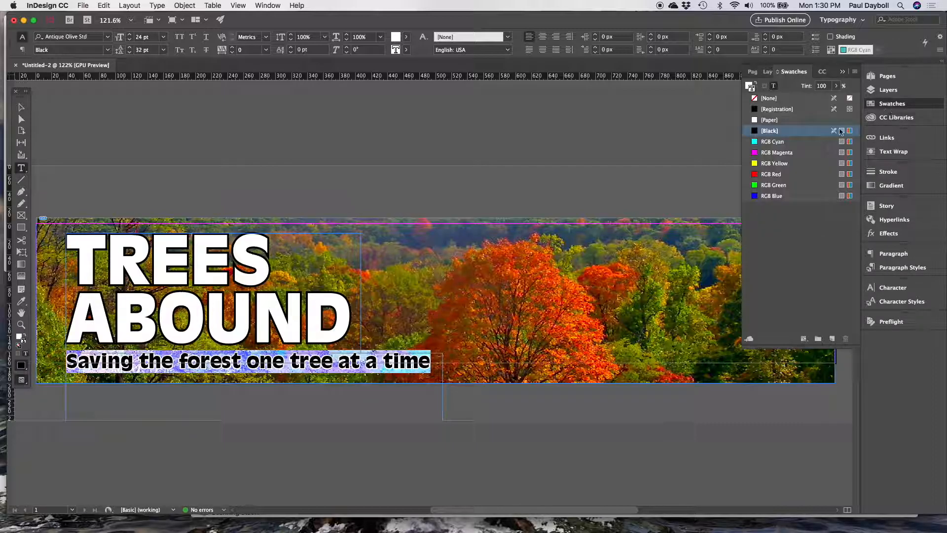
{"action": "left_click", "coordinate": [772, 195]}
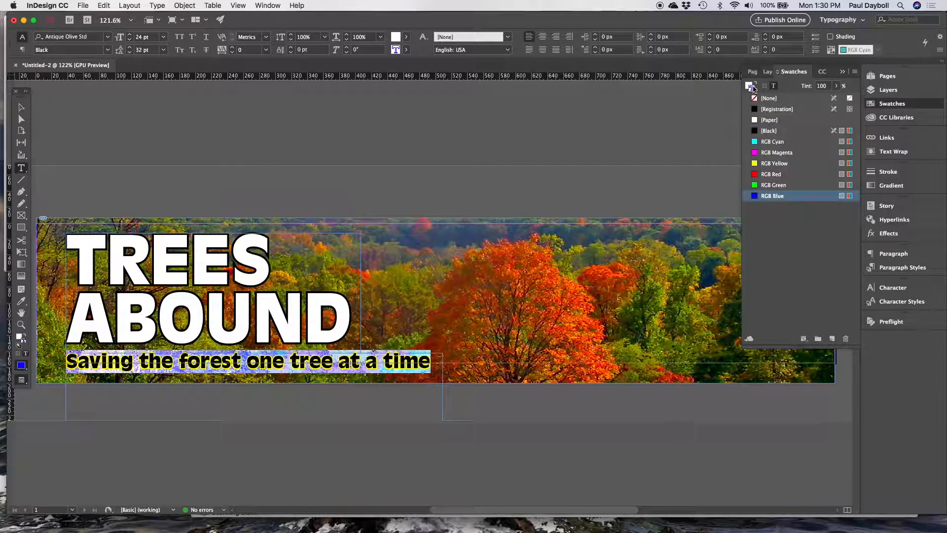
{"action": "left_click", "coordinate": [756, 85]}
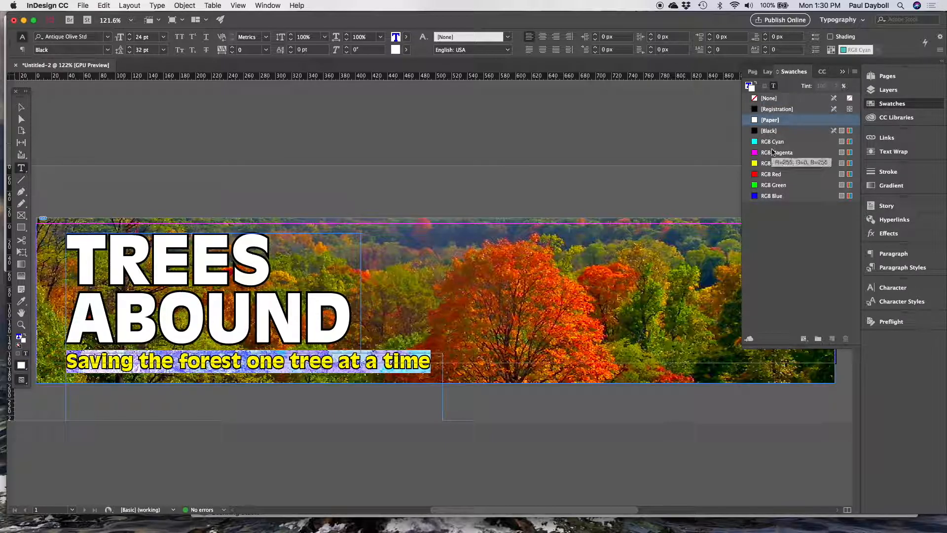
{"action": "left_click", "coordinate": [777, 152]}
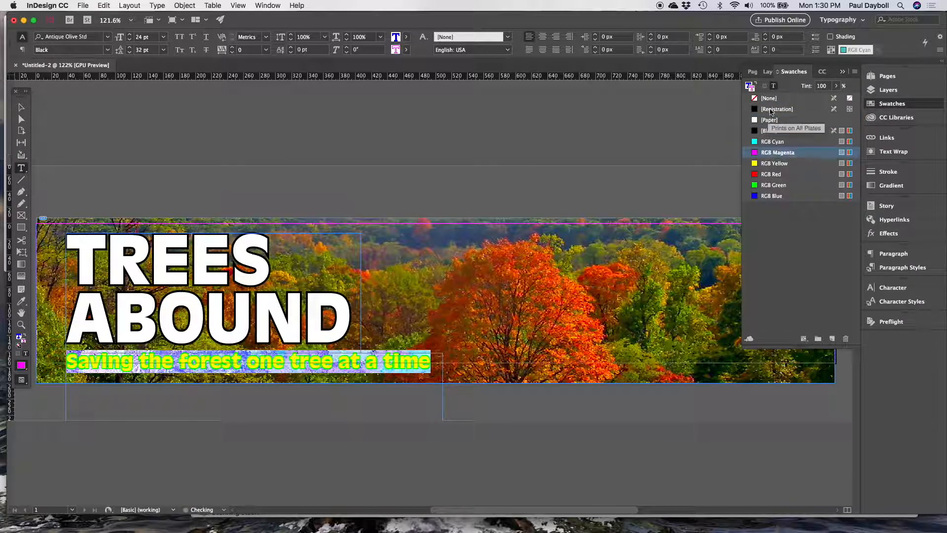
{"action": "left_click", "coordinate": [753, 88]}
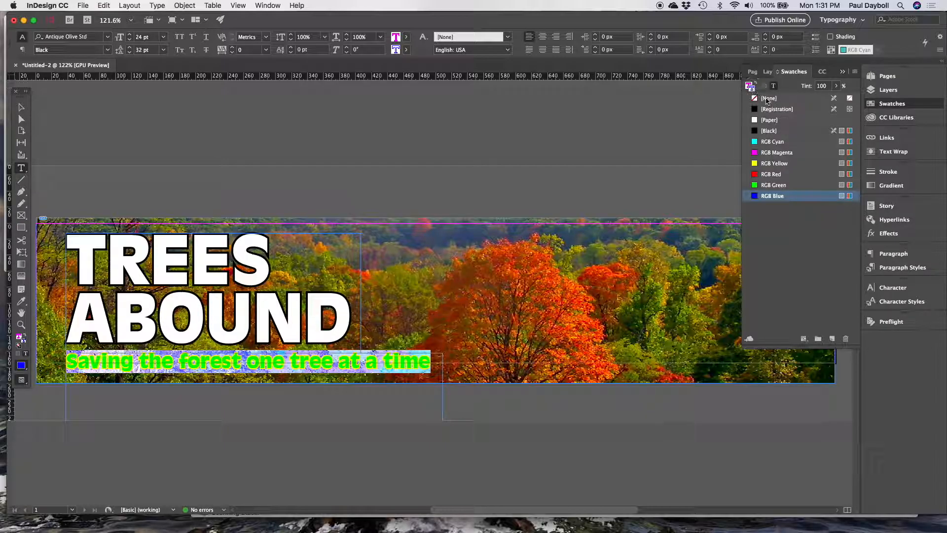
{"action": "left_click", "coordinate": [765, 98]}
{"action": "left_click", "coordinate": [21, 107]}
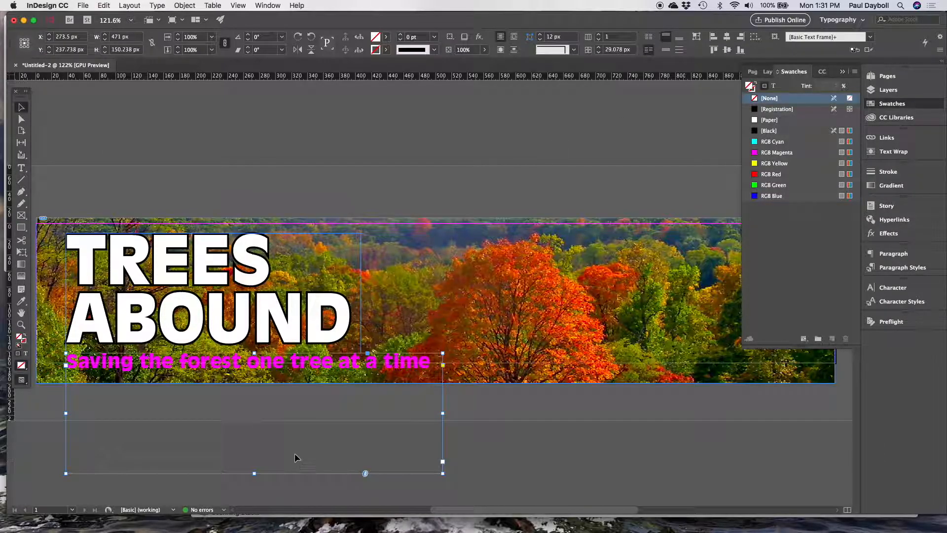
Set the tagline text's fill to RGB Cyan and its stroke to None.
{"action": "double_click", "coordinate": [311, 368]}
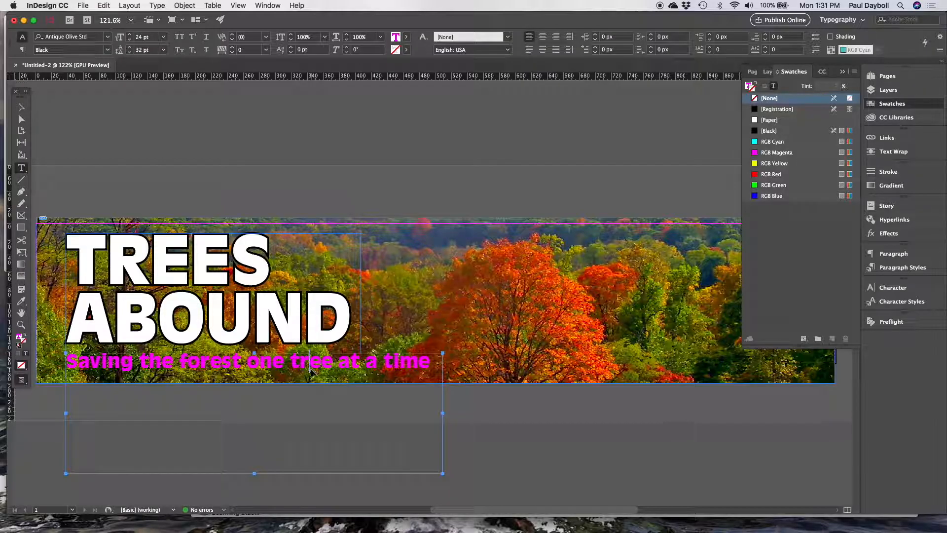
{"action": "key", "text": "super+a"}
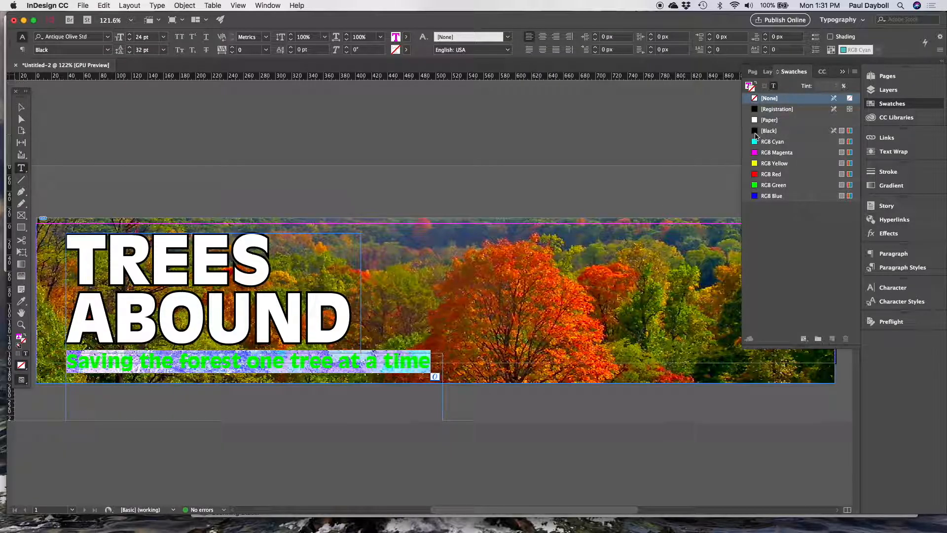
{"action": "left_click", "coordinate": [771, 143]}
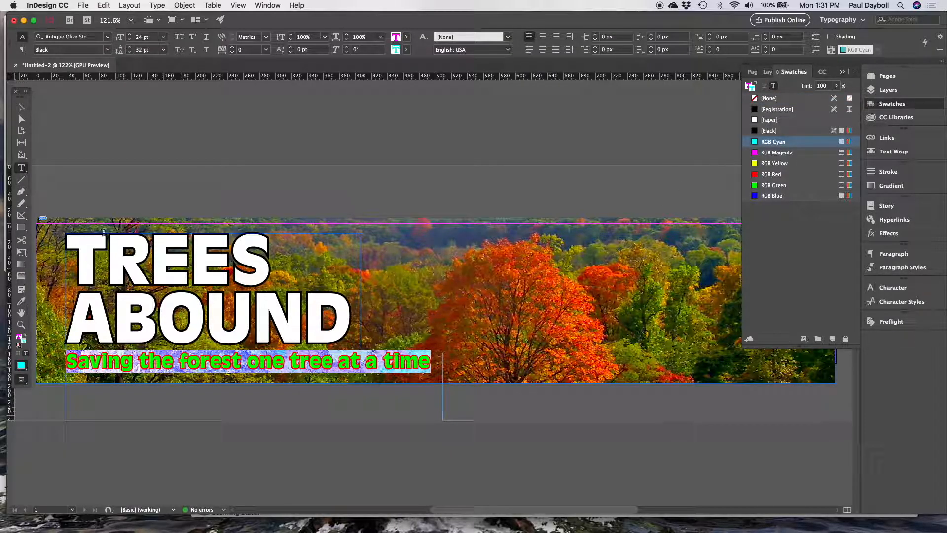
{"action": "left_click", "coordinate": [755, 82]}
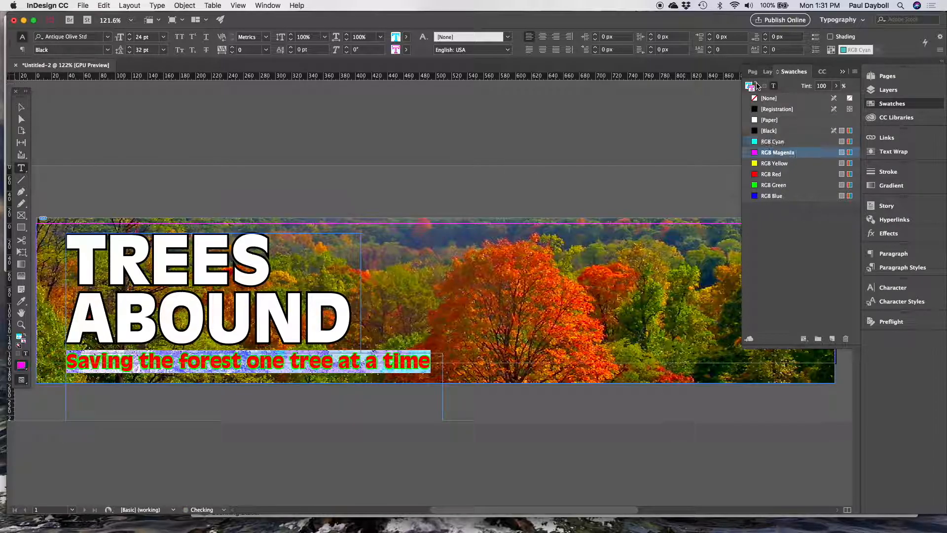
{"action": "left_click", "coordinate": [768, 99]}
{"action": "left_click", "coordinate": [21, 107]}
{"action": "left_click", "coordinate": [348, 425]}
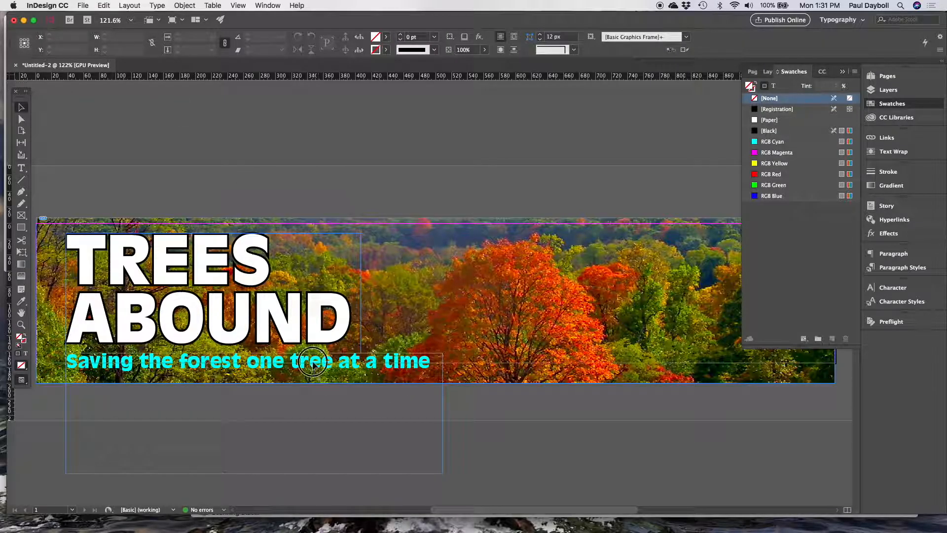
Shorten the tagline frame from its lower edge so it closely fits the single line of text.
{"action": "left_click", "coordinate": [253, 473]}
{"action": "left_click_drag", "start_coordinate": [254, 473], "coordinate": [244, 375]}
{"action": "left_click", "coordinate": [264, 398]}
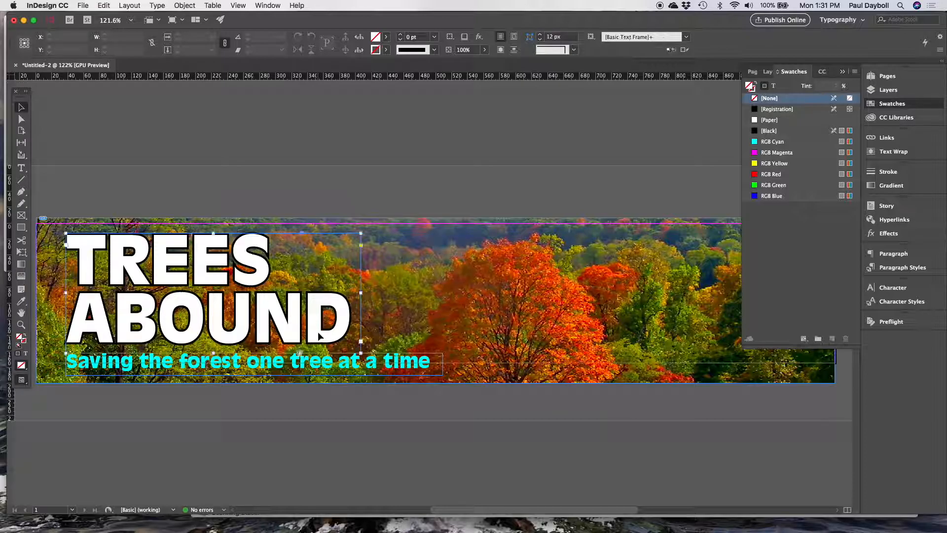
Move the title and tagline up slightly together and group them.
{"action": "left_click", "coordinate": [345, 345]}
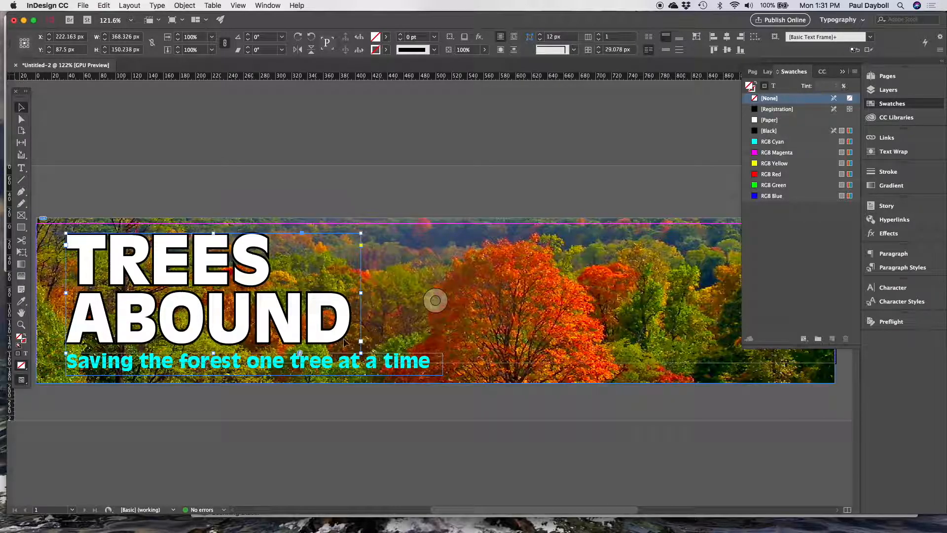
{"action": "left_click", "coordinate": [343, 365], "text": "shift"}
{"action": "mouse_move", "coordinate": [343, 365]}
{"action": "left_mouse_down"}
{"action": "mouse_move", "coordinate": [352, 359]}
{"action": "mouse_move", "coordinate": [341, 359]}
{"action": "left_mouse_up"}
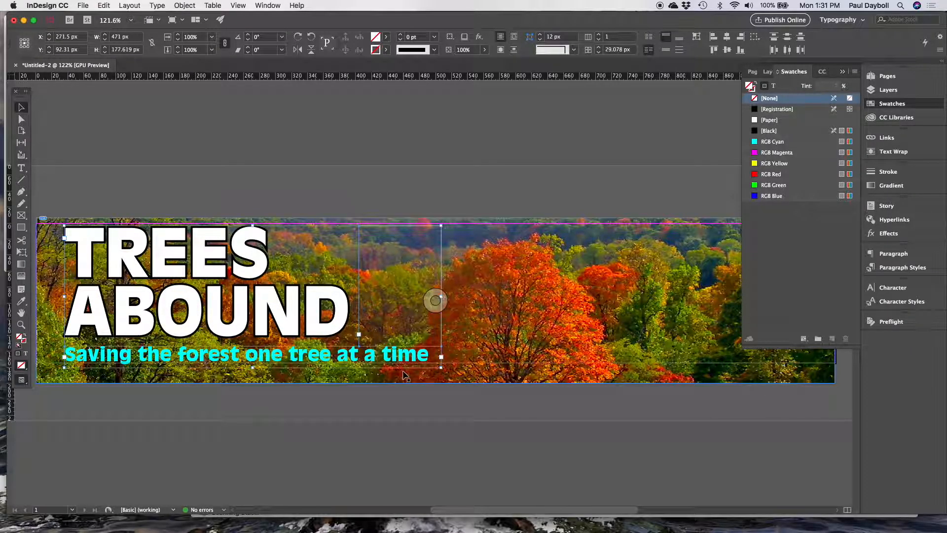
{"action": "left_click", "coordinate": [175, 5]}
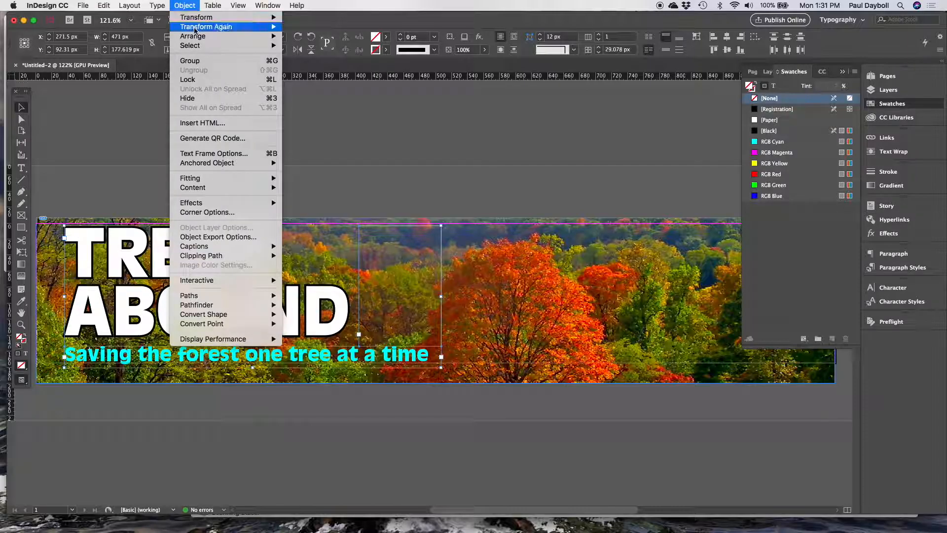
{"action": "left_click", "coordinate": [194, 59]}
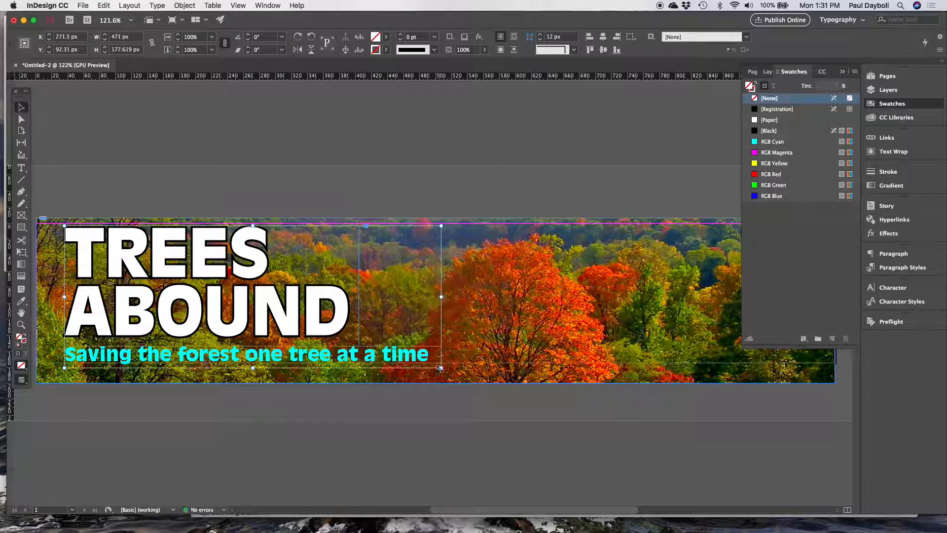
Scale the title group down proportionally to about 414 × 156 px, reposition it inside the page's left side, and preview the header without guides.
{"action": "left_click_drag", "start_coordinate": [440, 368], "coordinate": [395, 349]}
{"action": "left_click_drag", "start_coordinate": [295, 321], "coordinate": [285, 337]}
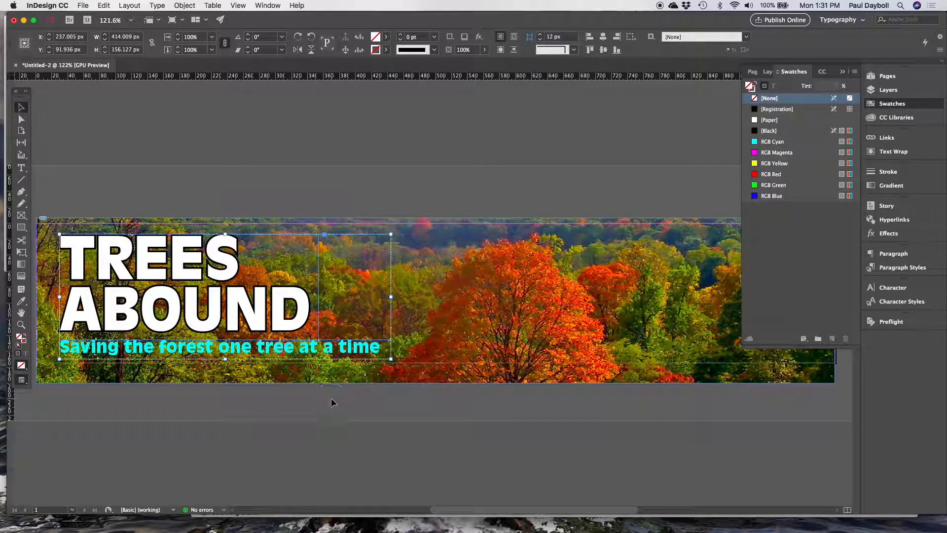
{"action": "left_click", "coordinate": [333, 399]}
{"action": "key", "text": "w"}
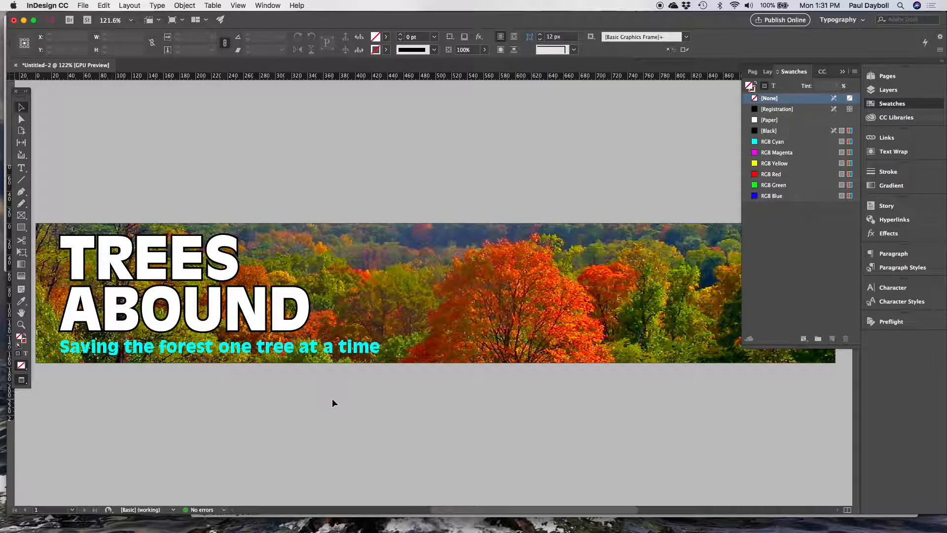
Save the document as tree-site_top.indd in the Website Top folder.
{"action": "left_click", "coordinate": [67, 4]}
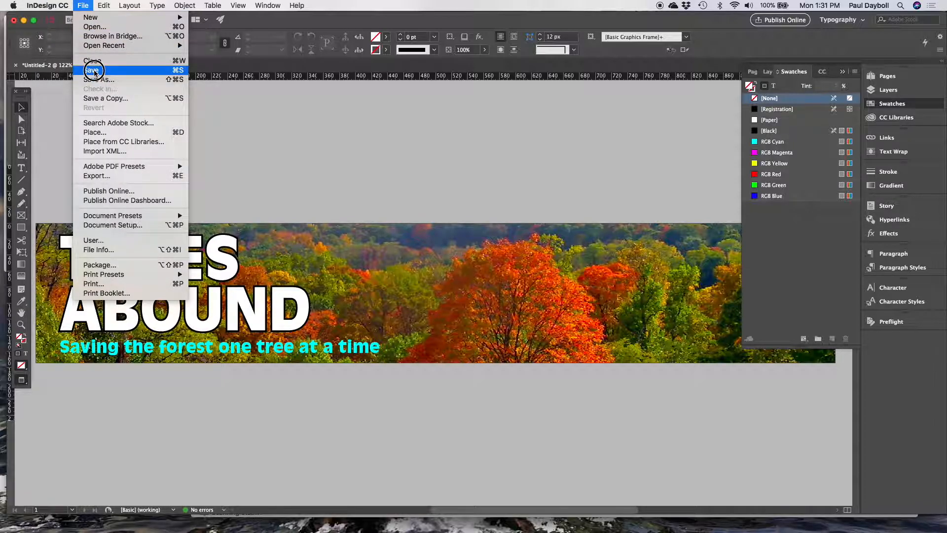
{"action": "left_click", "coordinate": [95, 71]}
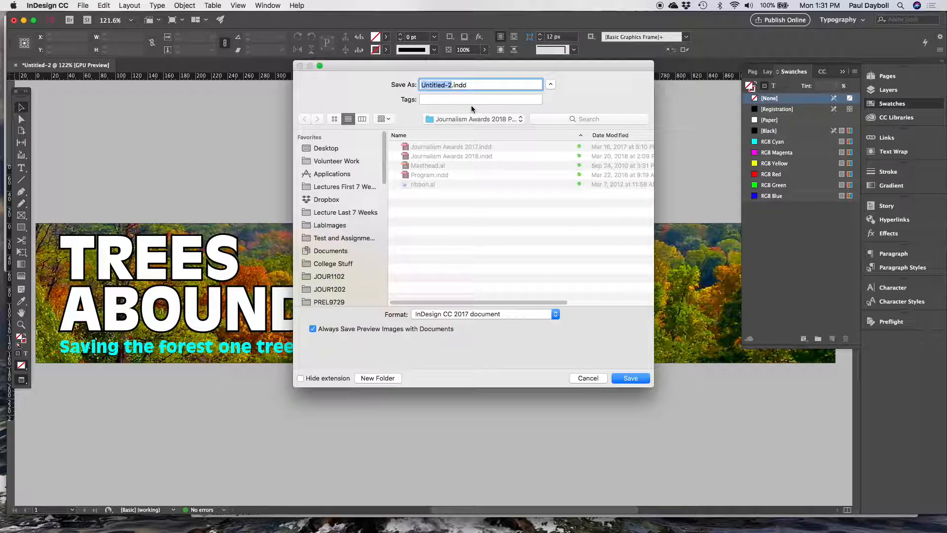
{"action": "left_click", "coordinate": [474, 119]}
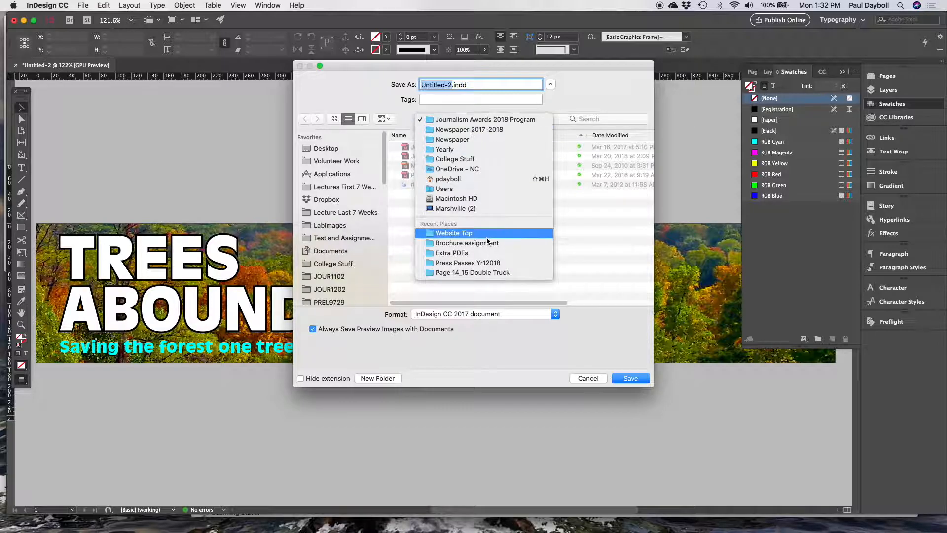
{"action": "left_click", "coordinate": [485, 234]}
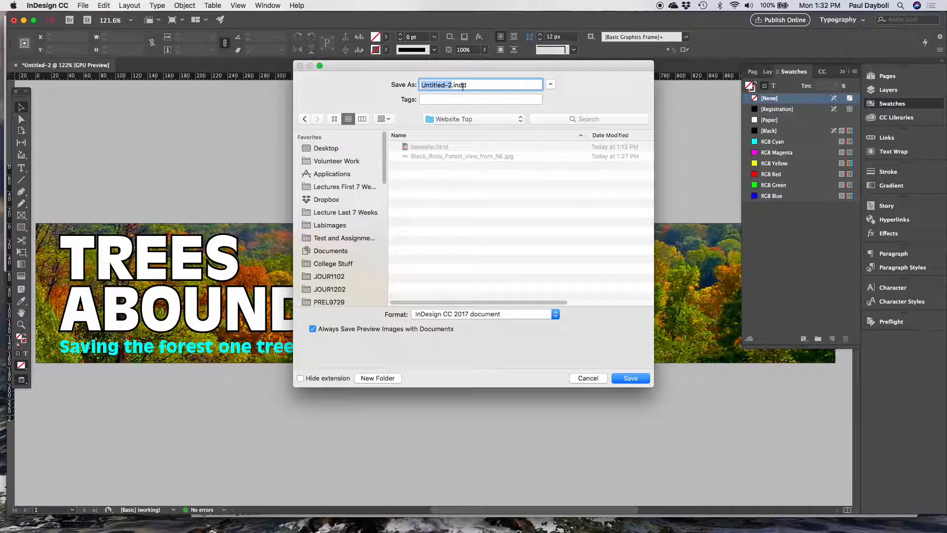
{"action": "type", "text": "T"}
{"action": "key", "text": "BackSpace"}
{"action": "type", "text": "tree-site_top"}
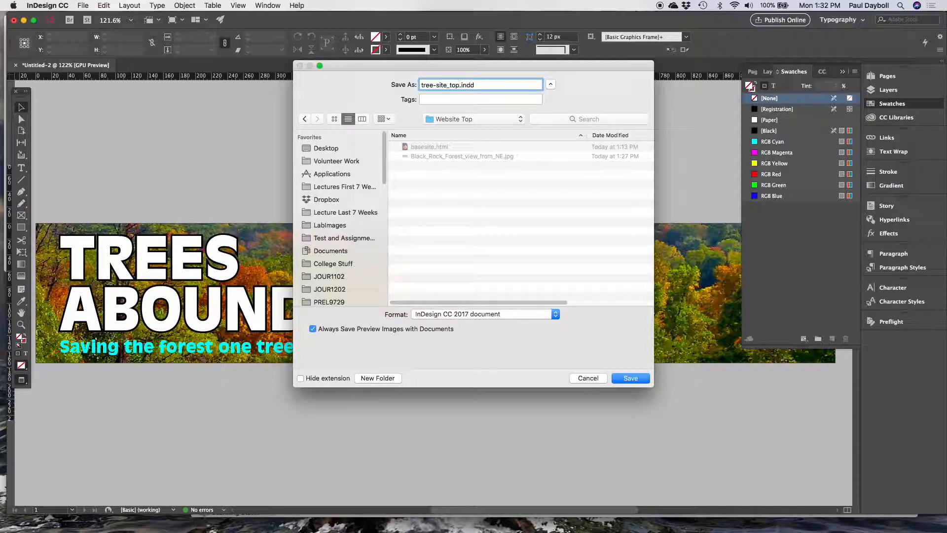
{"action": "left_click", "coordinate": [641, 381]}
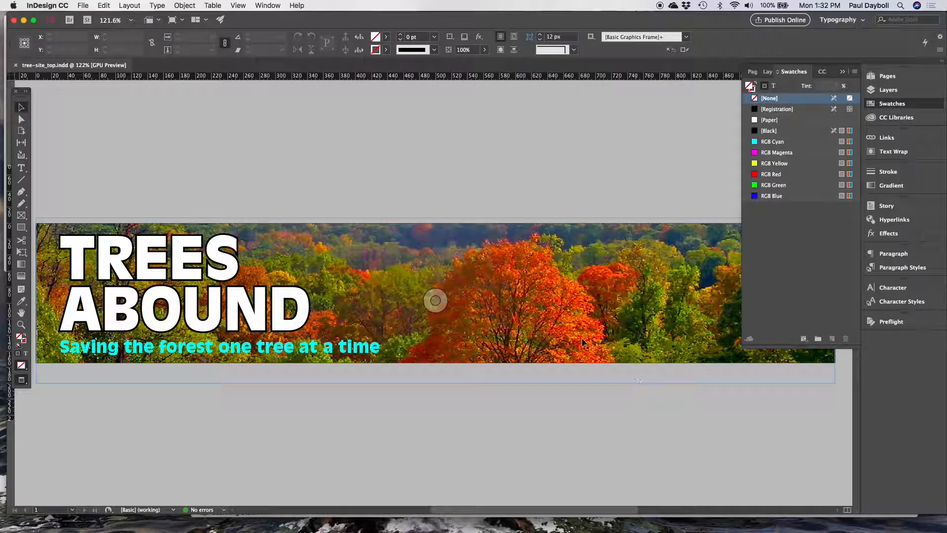
Set up a PNG export of the header named tree-site_top.png in the Website Top folder.
{"action": "left_click", "coordinate": [82, 6]}
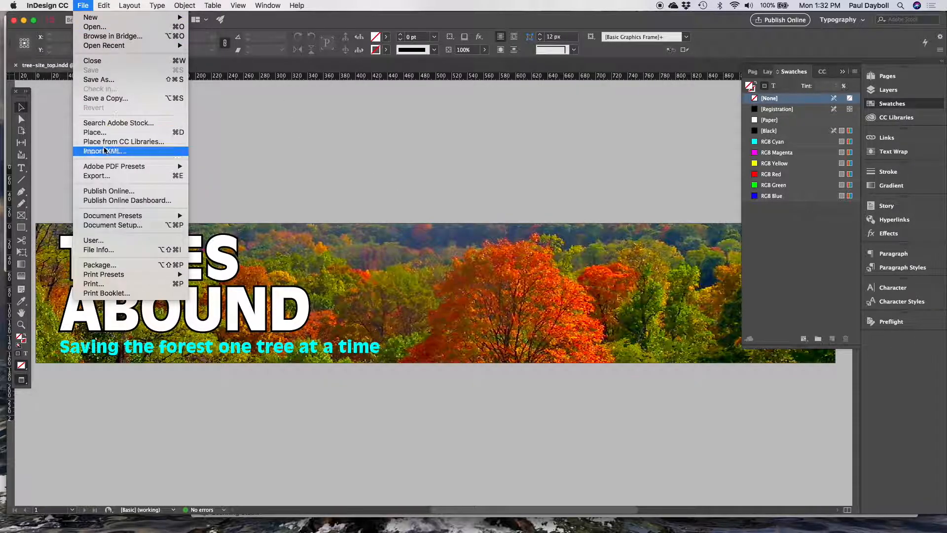
{"action": "left_click", "coordinate": [108, 176]}
{"action": "left_click", "coordinate": [473, 360]}
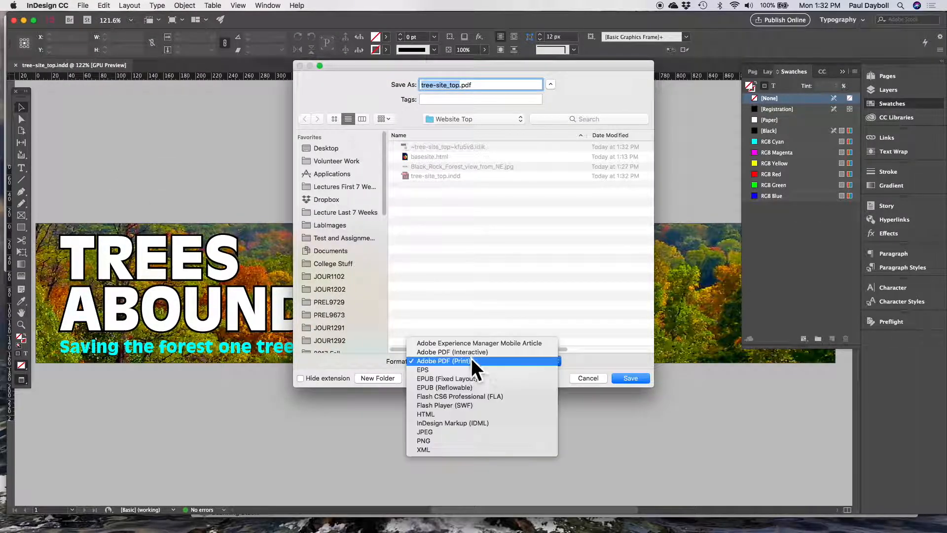
{"action": "left_click", "coordinate": [454, 442]}
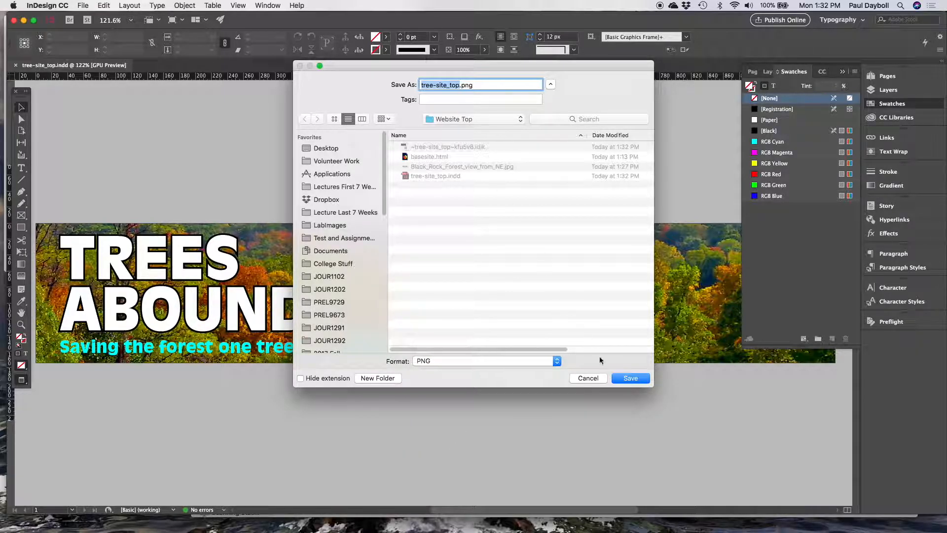
{"action": "left_click", "coordinate": [628, 379]}
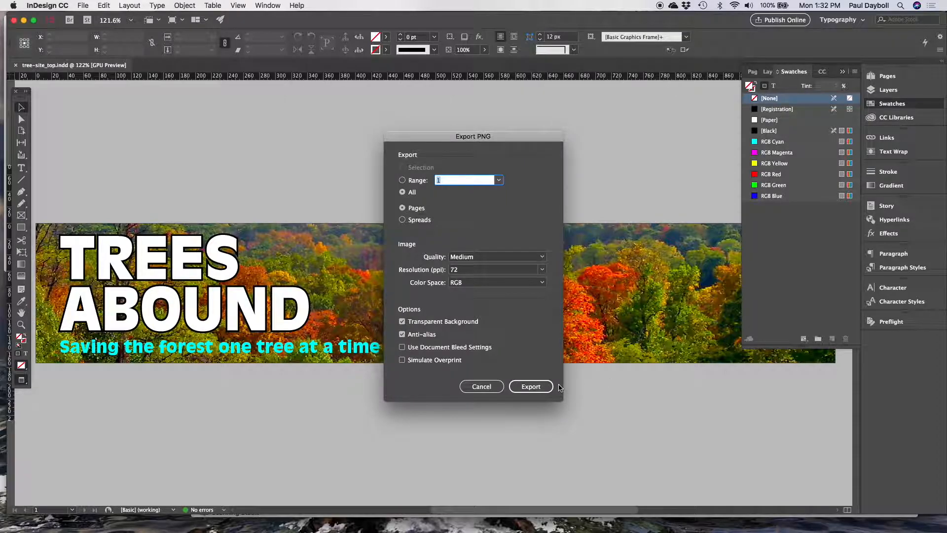
Export the PNG with its quality set to High and quit InDesign.
{"action": "left_click", "coordinate": [463, 256]}
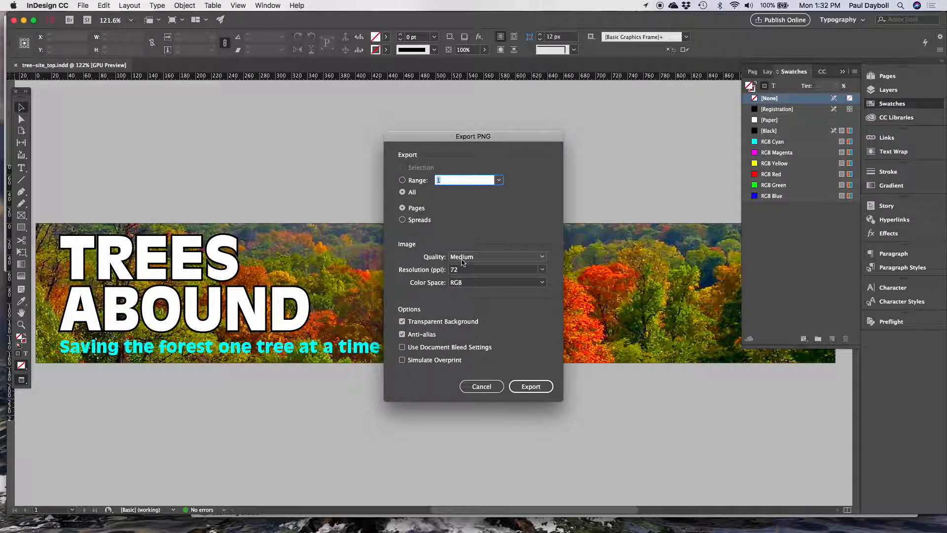
{"action": "left_click", "coordinate": [465, 277]}
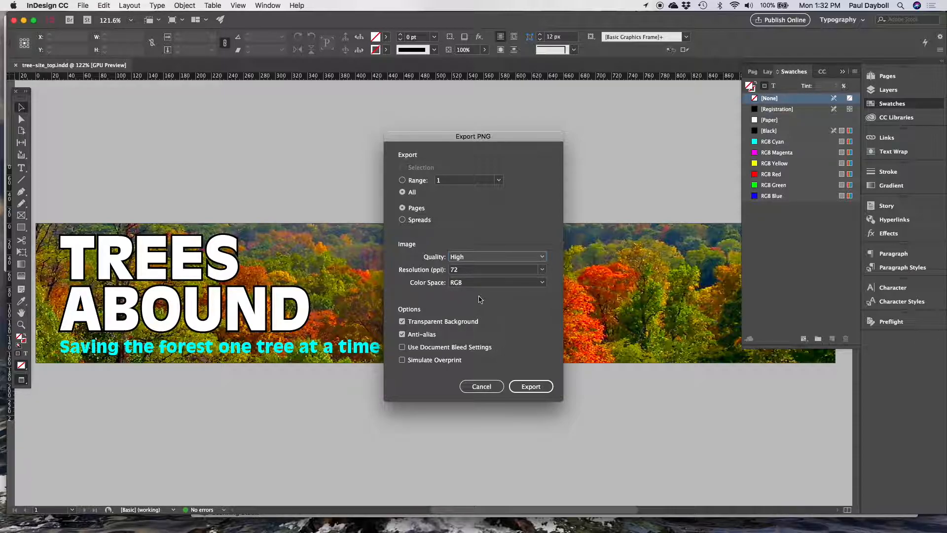
{"action": "left_click", "coordinate": [530, 390]}
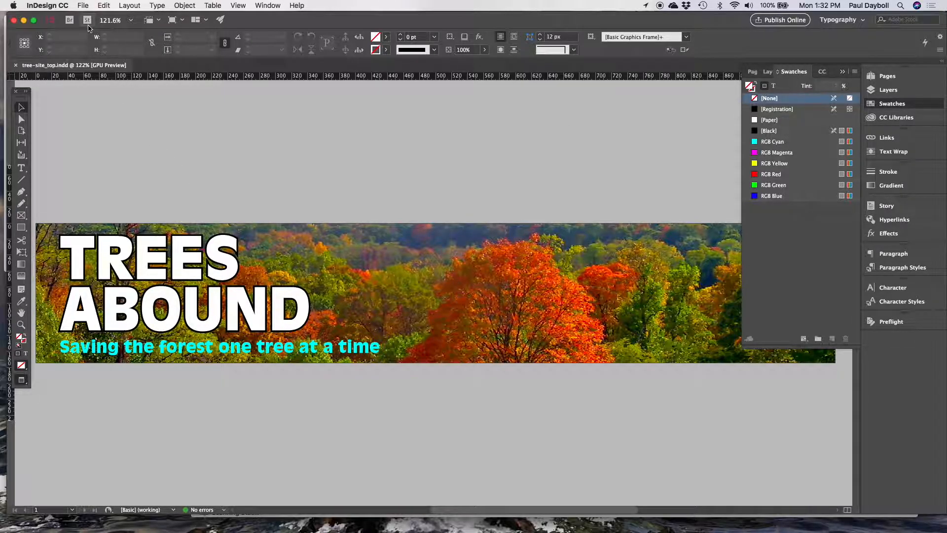
{"action": "left_click", "coordinate": [68, 6]}
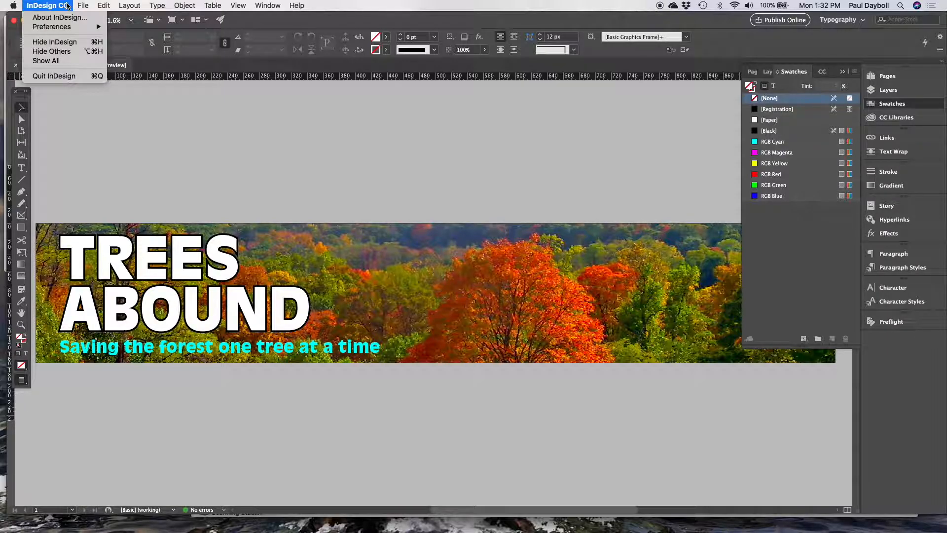
{"action": "left_click", "coordinate": [59, 76]}
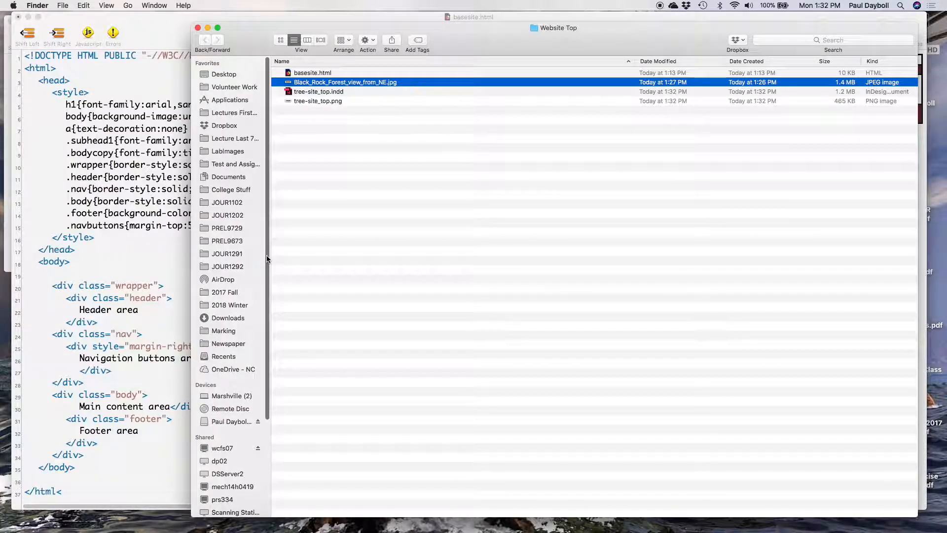
Switch to basesite.html in HyperEdit and replace the "Header area" placeholder text with the start of an image tag, <img src=".
{"action": "left_click", "coordinate": [139, 194]}
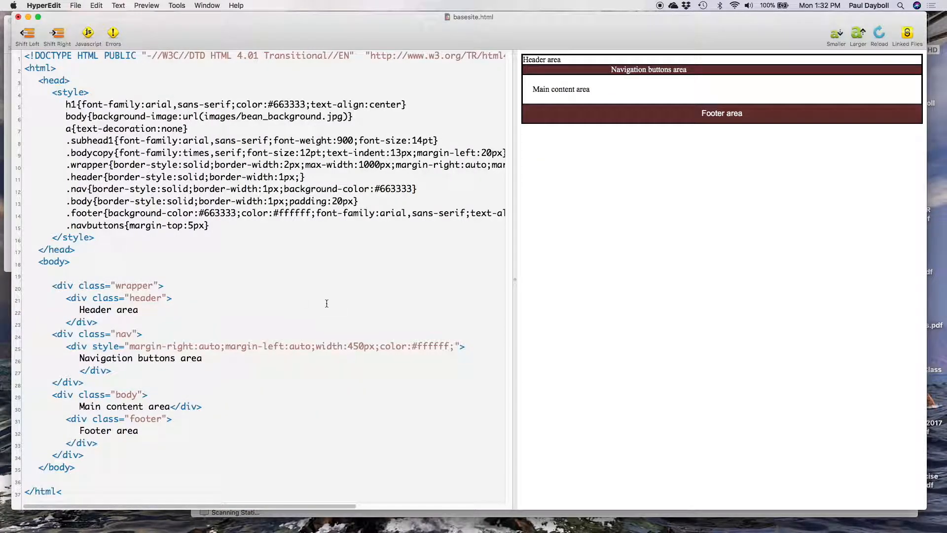
{"action": "left_click_drag", "start_coordinate": [138, 309], "coordinate": [79, 309]}
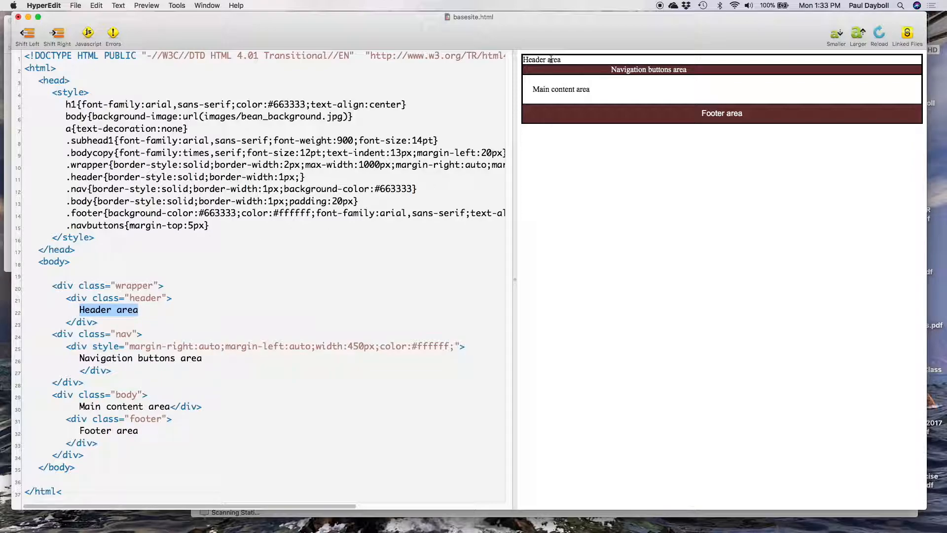
{"action": "type", "text": "<img"}
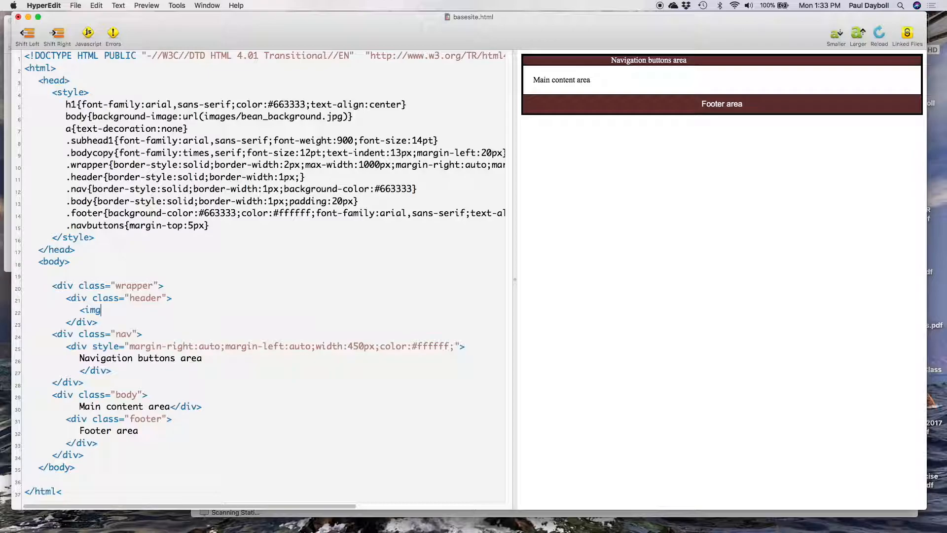
{"action": "type", "text": " sc"}
{"action": "type", "text": "rc"}
{"action": "type", "text": "=\""}
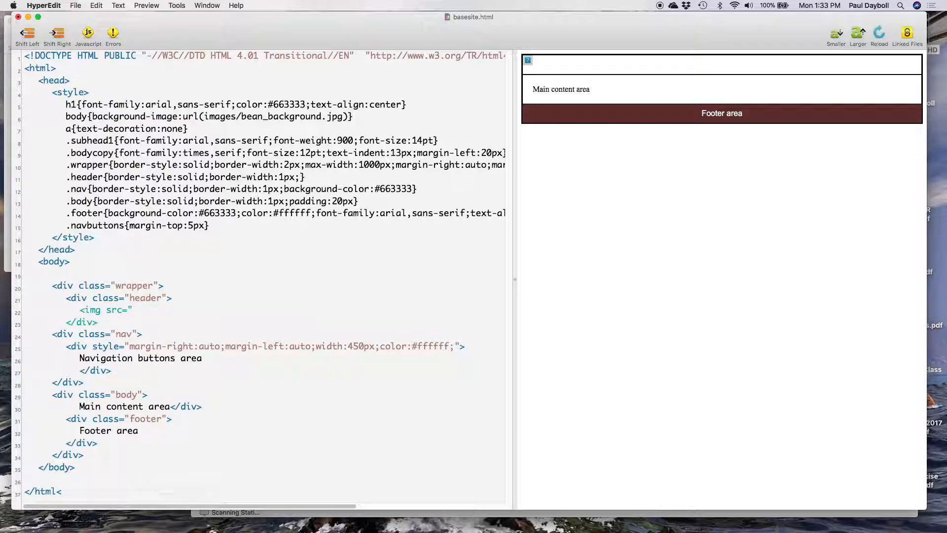
Switch to the Website Top folder in Finder and copy the full file name tree-site_top.png, including its extension.
{"action": "left_click_drag", "start_coordinate": [384, 25], "coordinate": [385, 71]}
{"action": "left_click", "coordinate": [462, 37]}
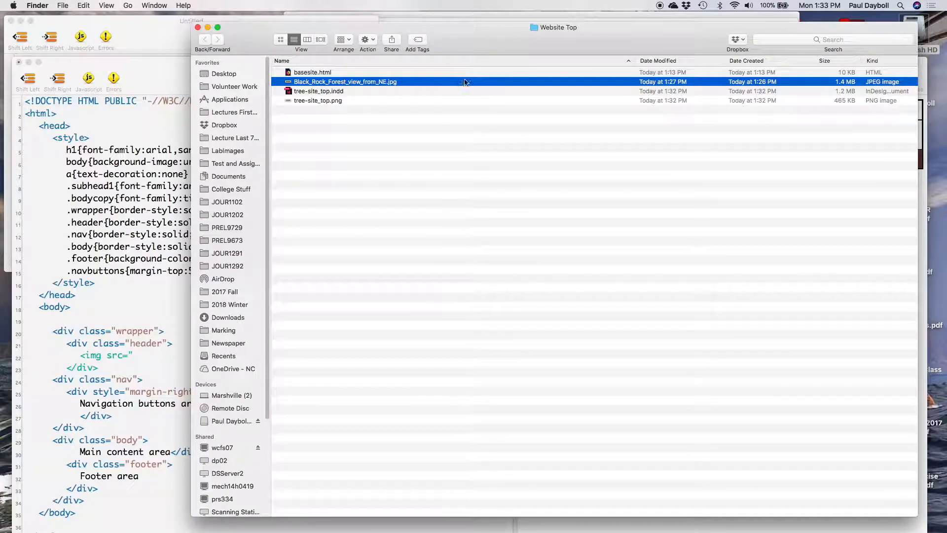
{"action": "left_click", "coordinate": [331, 101]}
{"action": "left_click", "coordinate": [336, 101]}
{"action": "left_click", "coordinate": [336, 101]}
{"action": "left_click_drag", "start_coordinate": [337, 101], "coordinate": [292, 101]}
{"action": "right_click", "coordinate": [296, 101]}
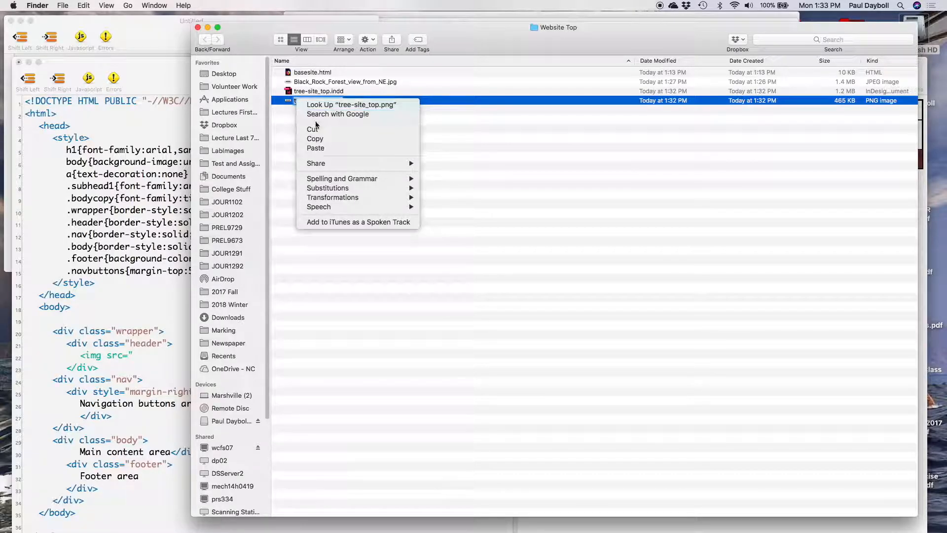
{"action": "left_click", "coordinate": [316, 138]}
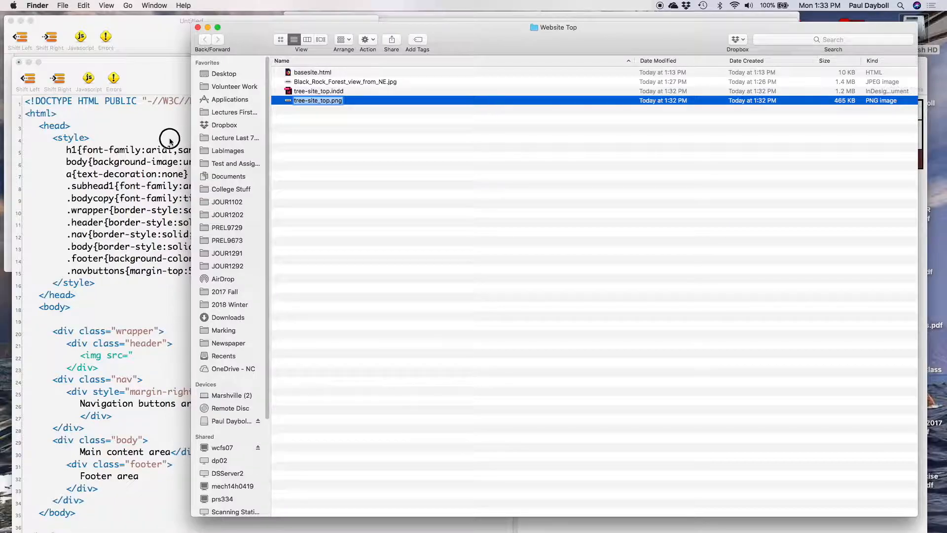
Back in HyperEdit, paste tree-site_top.png as the header image's source and complete the tag with the closing quote and bracket.
{"action": "left_click", "coordinate": [170, 142]}
{"action": "right_click", "coordinate": [138, 356]}
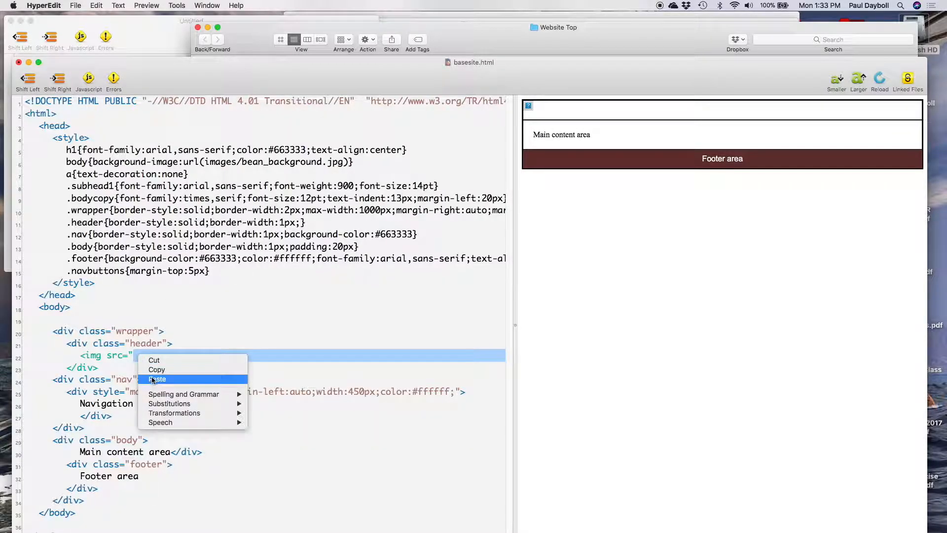
{"action": "left_click", "coordinate": [157, 379]}
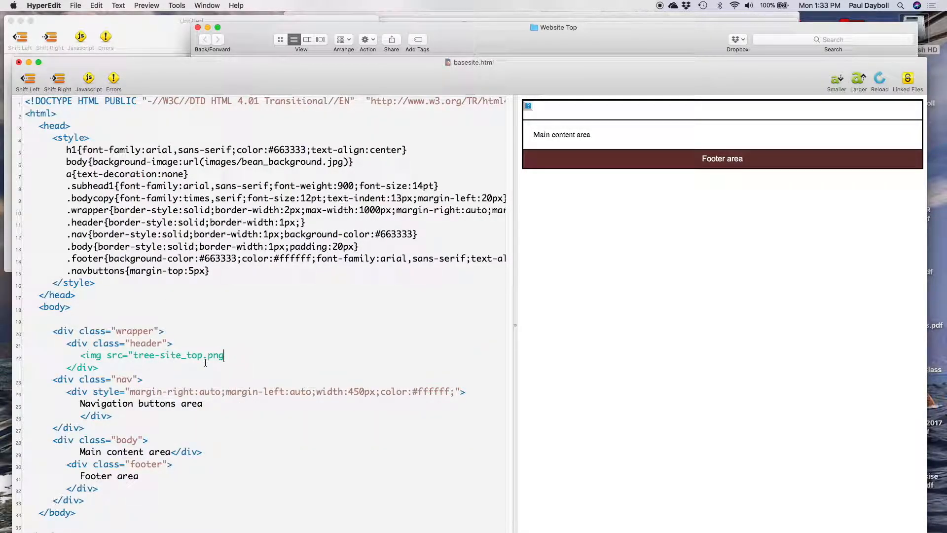
{"action": "type", "text": "\""}
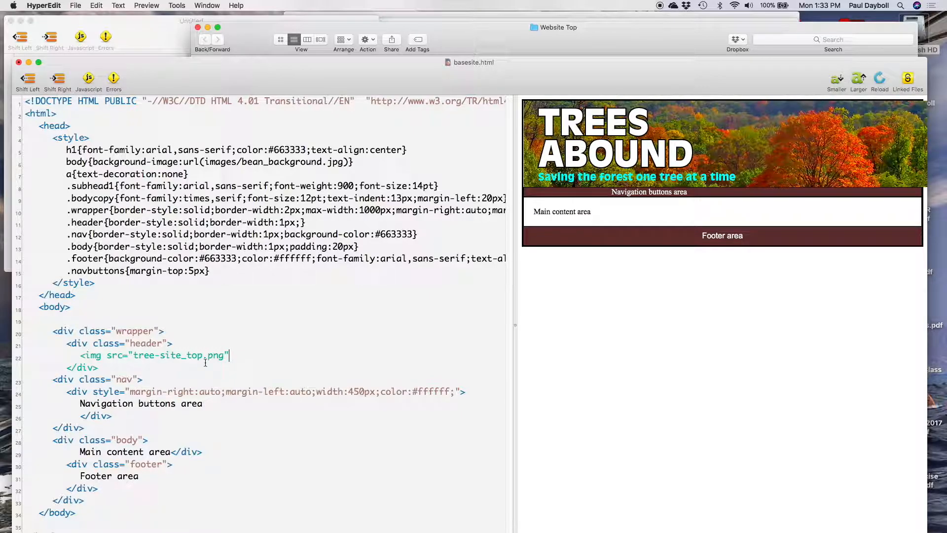
{"action": "type", "text": ">"}
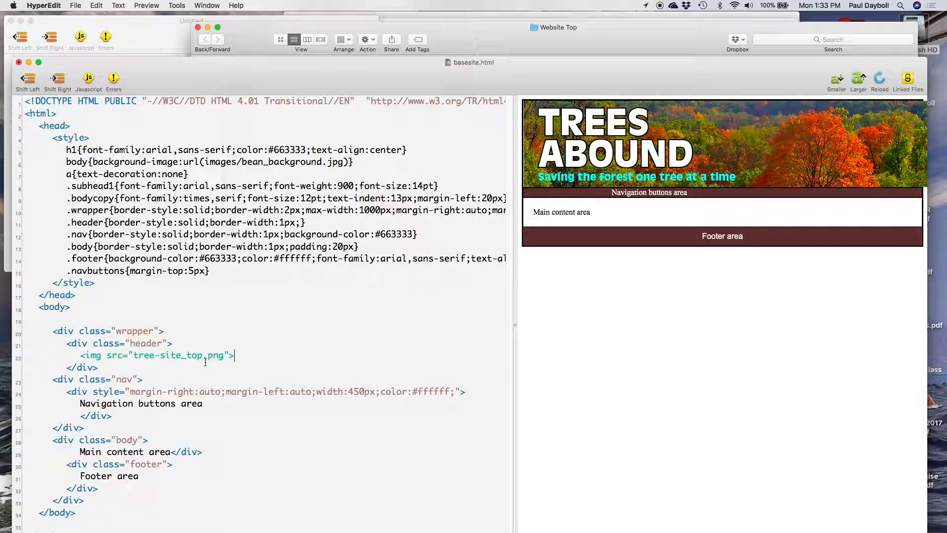
Add width="100%" to the header image tag and widen the preview slightly to check how the image scales.
{"action": "left_click", "coordinate": [229, 355]}
{"action": "type", "text": "width=\"100"}
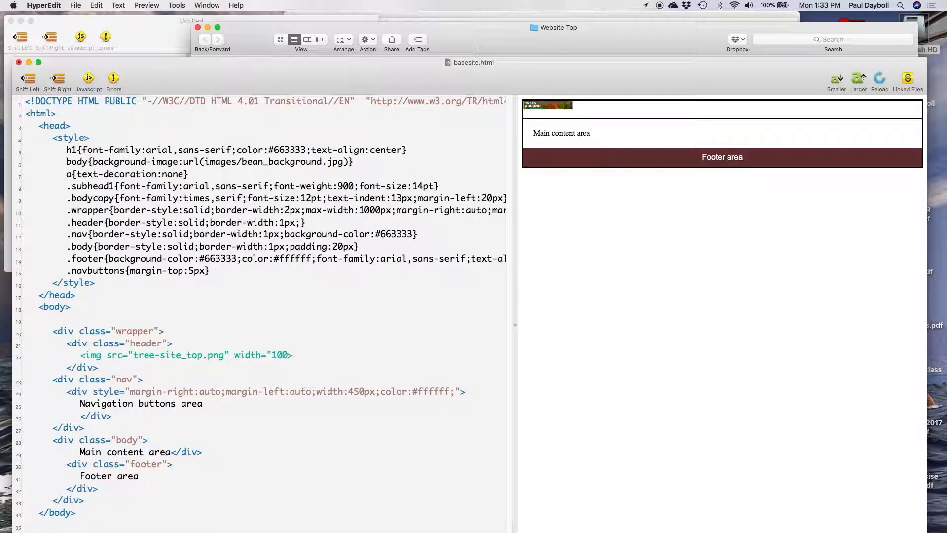
{"action": "type", "text": "%\""}
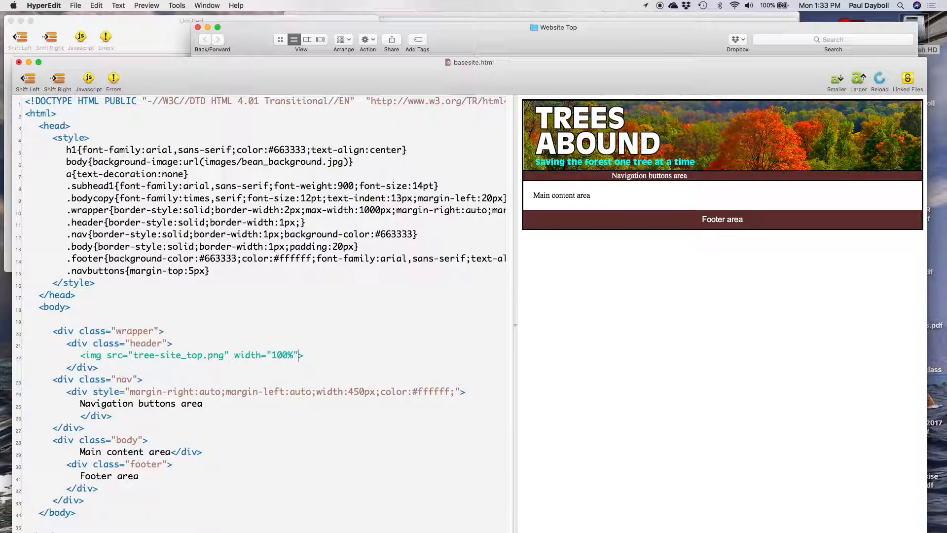
{"action": "left_click_drag", "start_coordinate": [515, 326], "coordinate": [490, 256]}
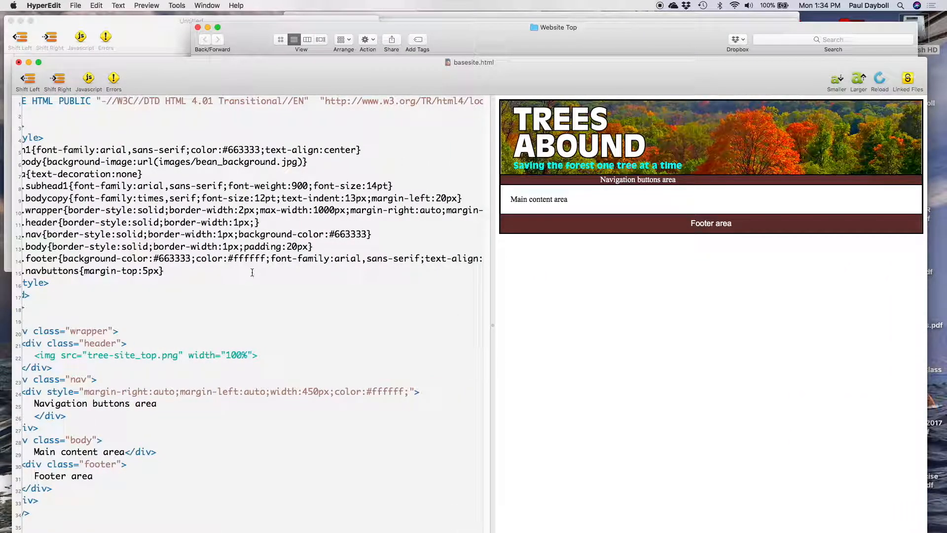